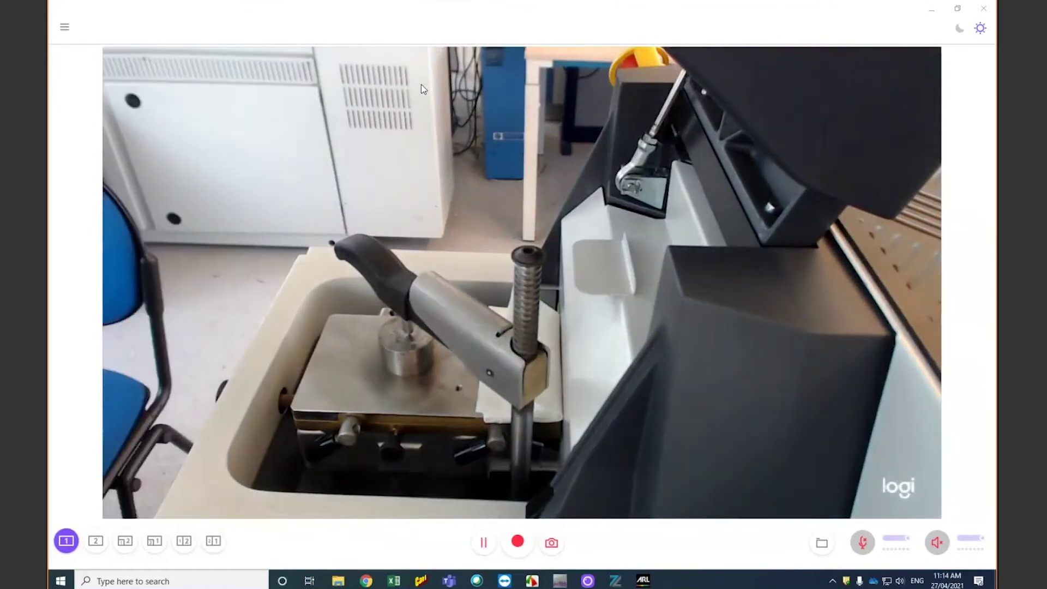
Shrink the camera window, switch to OXSAS and show the Quantitative Analysis view.
click(958, 10)
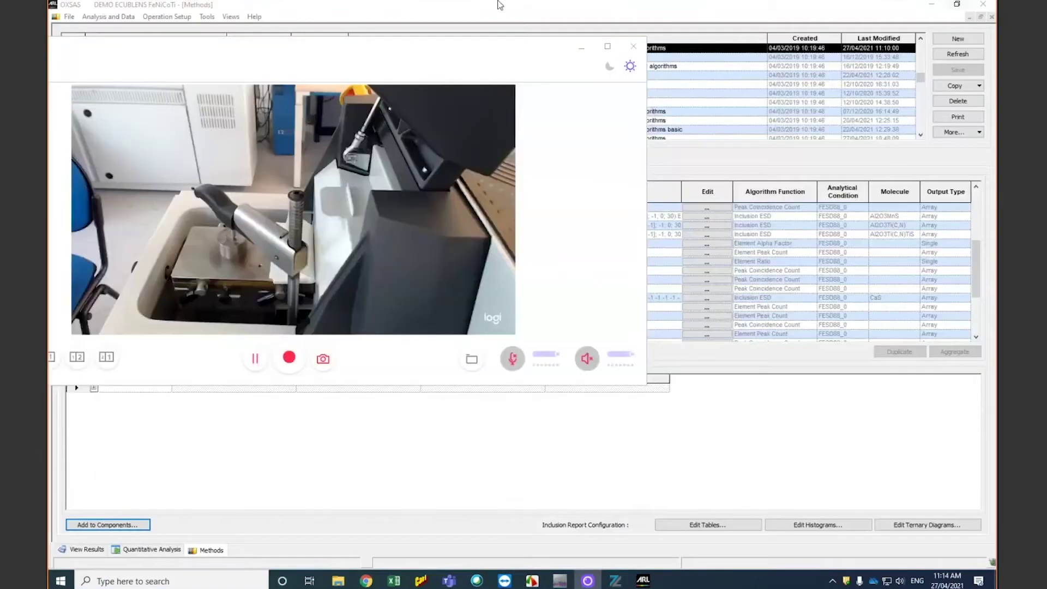
click(765, 15)
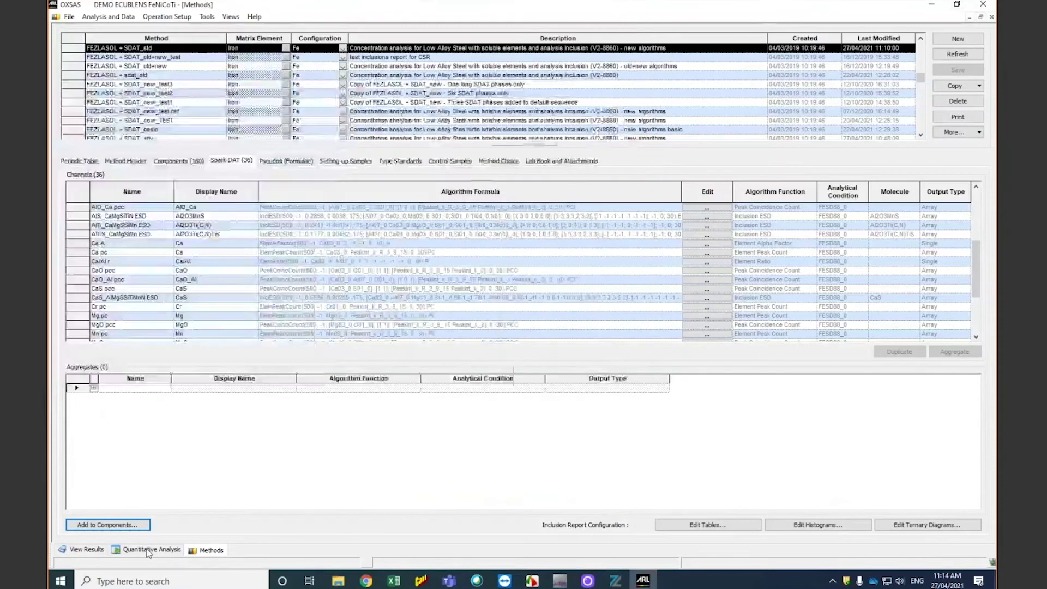
click(147, 550)
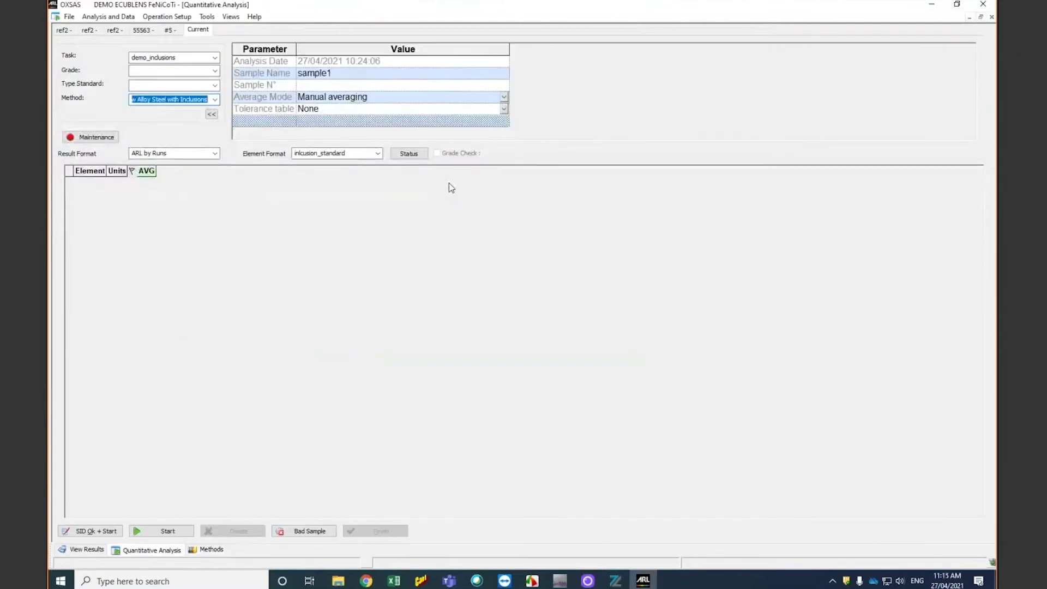
Restore the OXSAS window to a smaller size beside the camera view and extend it down to the taskbar.
click(341, 74)
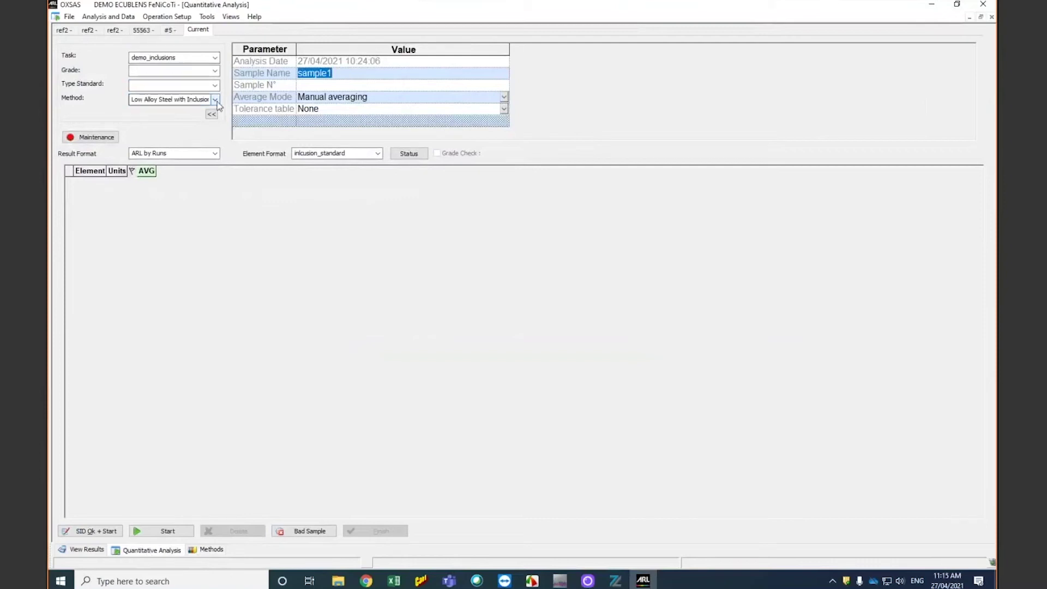
click(341, 74)
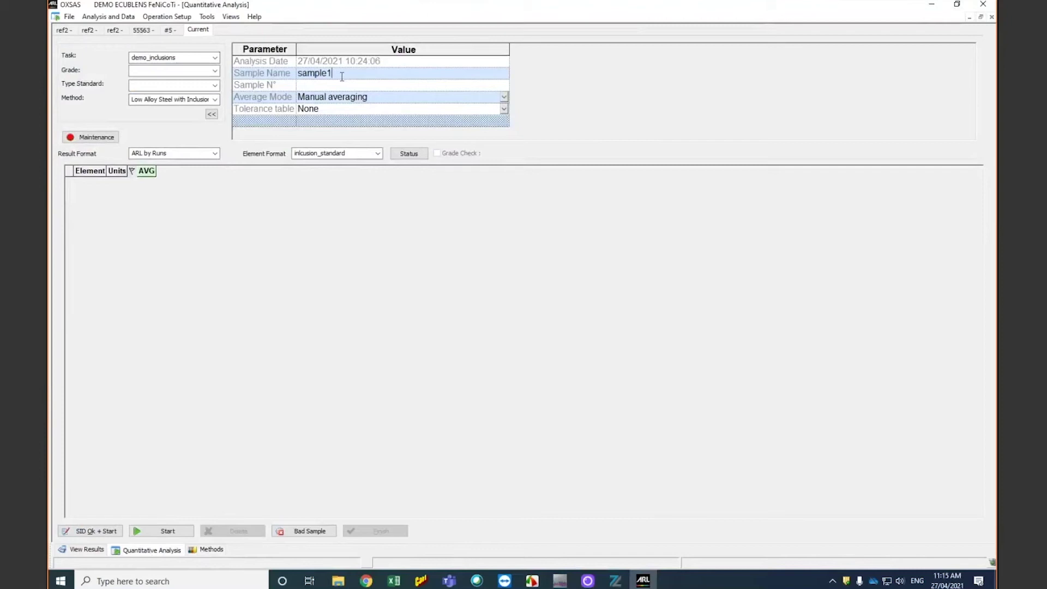
click(957, 5)
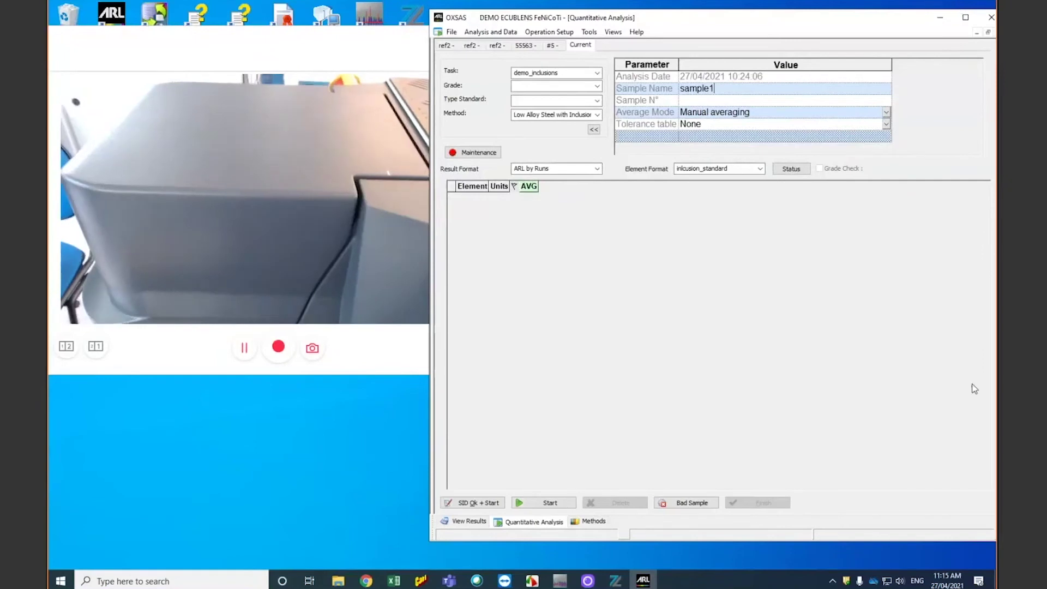
mouse_move(782, 542)
mouse_down()
mouse_move(780, 569)
mouse_move(779, 556)
mouse_up()
Confirm the sample identification, start the first analysis run of sample1 and enlarge the text of the results table.
click(482, 532)
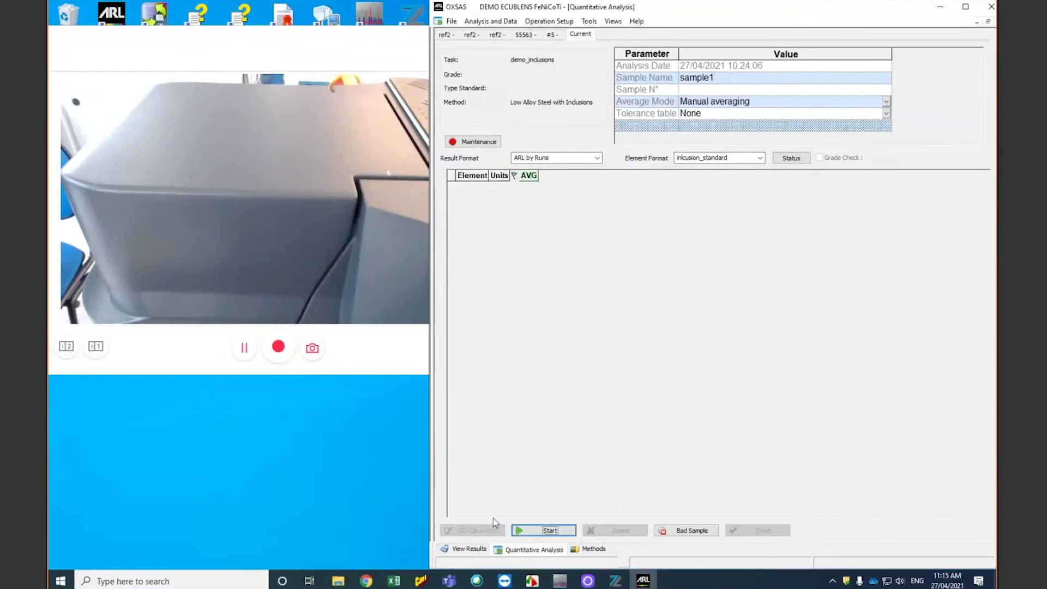
key(Return)
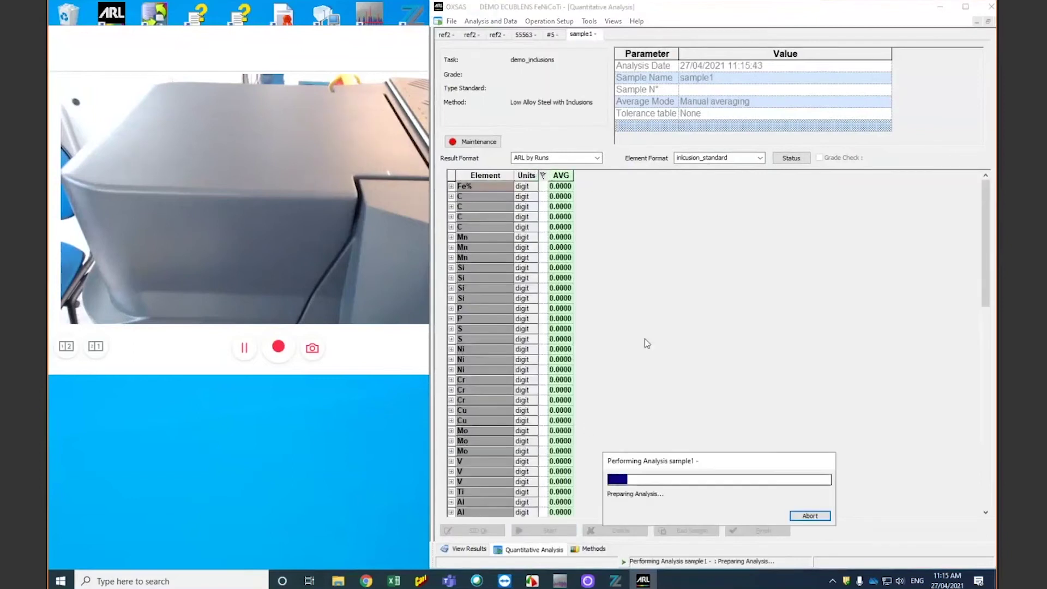
scroll(645, 338, up, 3)
scroll(645, 334, up, 2)
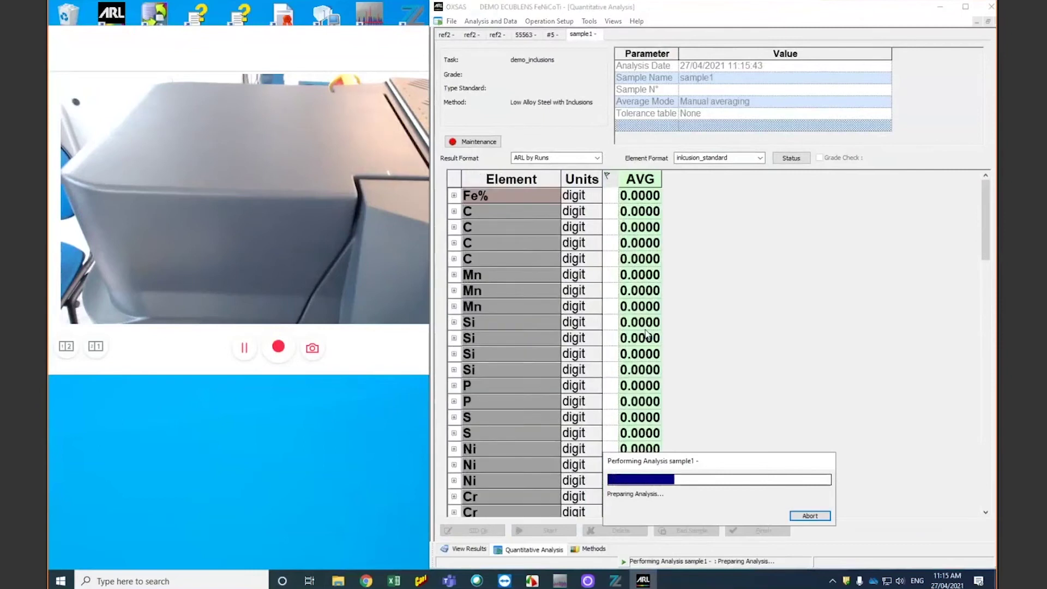
mouse_move(983, 221)
mouse_down()
mouse_move(983, 283)
mouse_move(984, 219)
mouse_up()
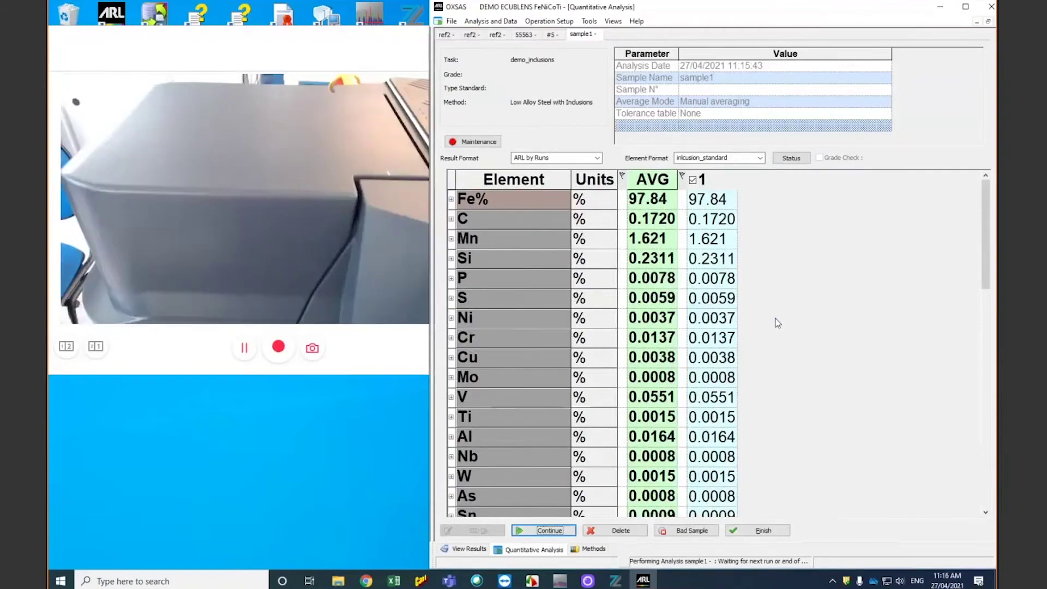
Complete the sample1 analysis with a second run and open its finished results.
click(545, 530)
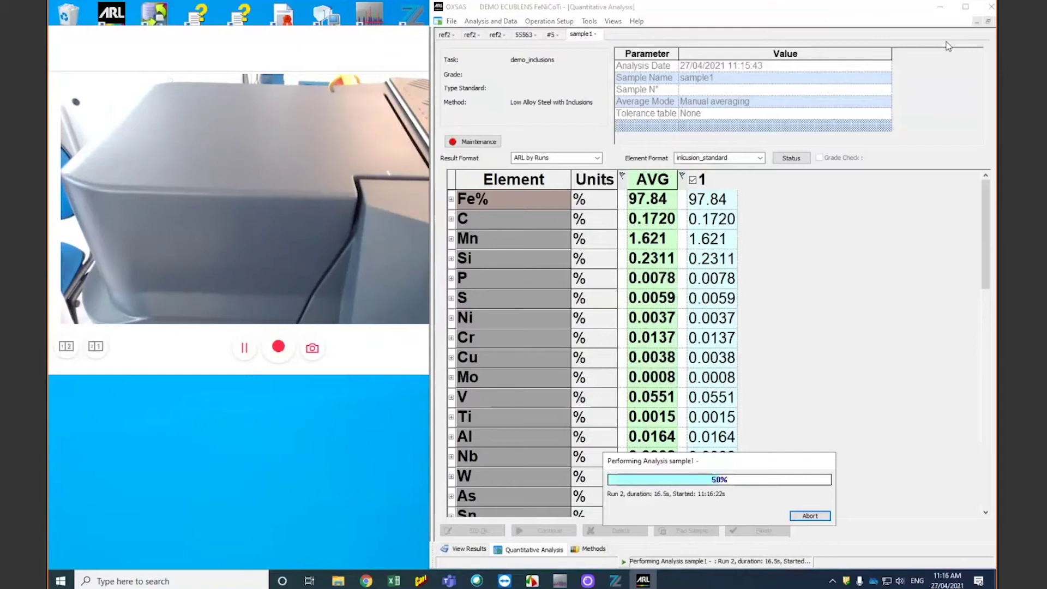
click(990, 315)
drag(990, 315, 993, 403)
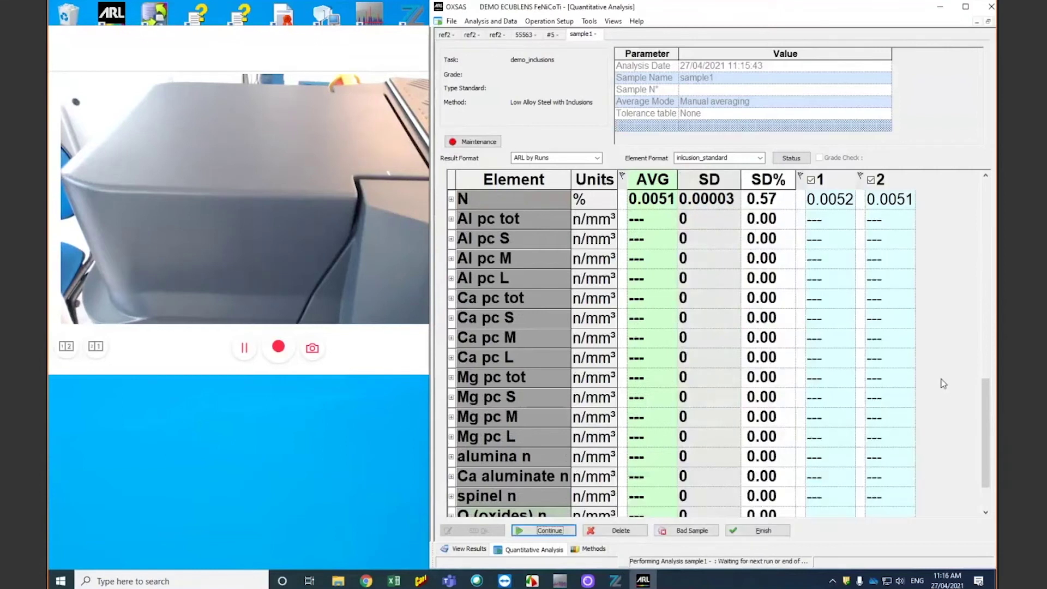
click(760, 532)
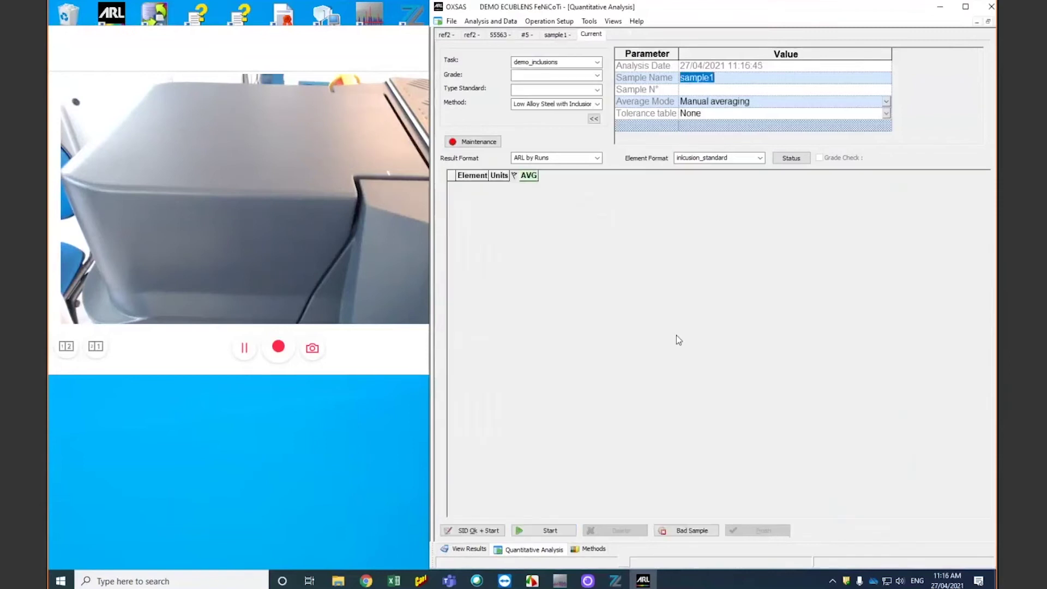
click(553, 36)
Set the sample name of the current analysis to sample2, confirm the identification and start its first run.
click(588, 35)
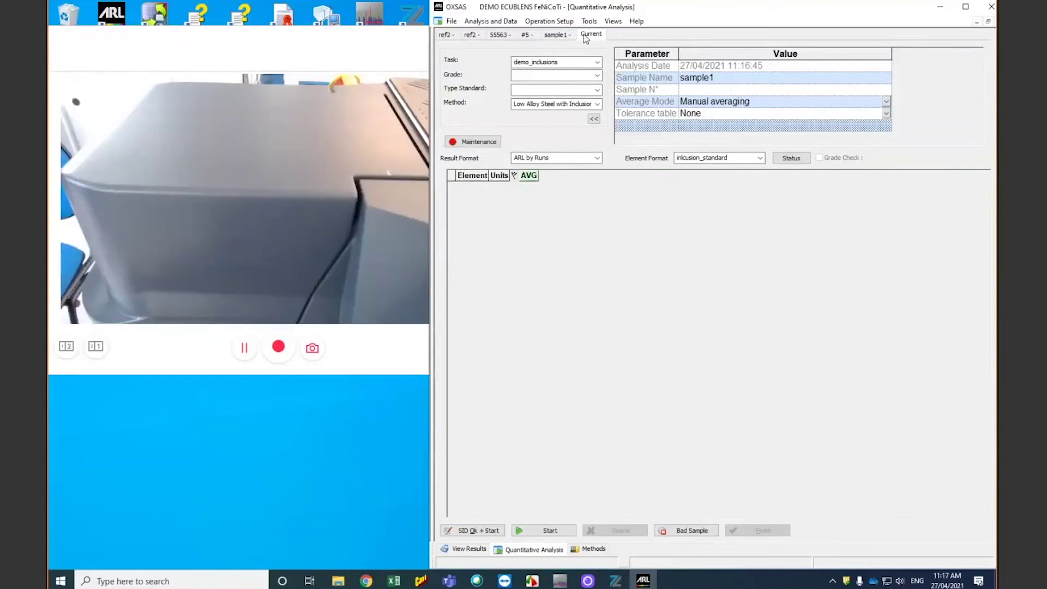
click(712, 80)
key(BackSpace)
text(2)
click(456, 531)
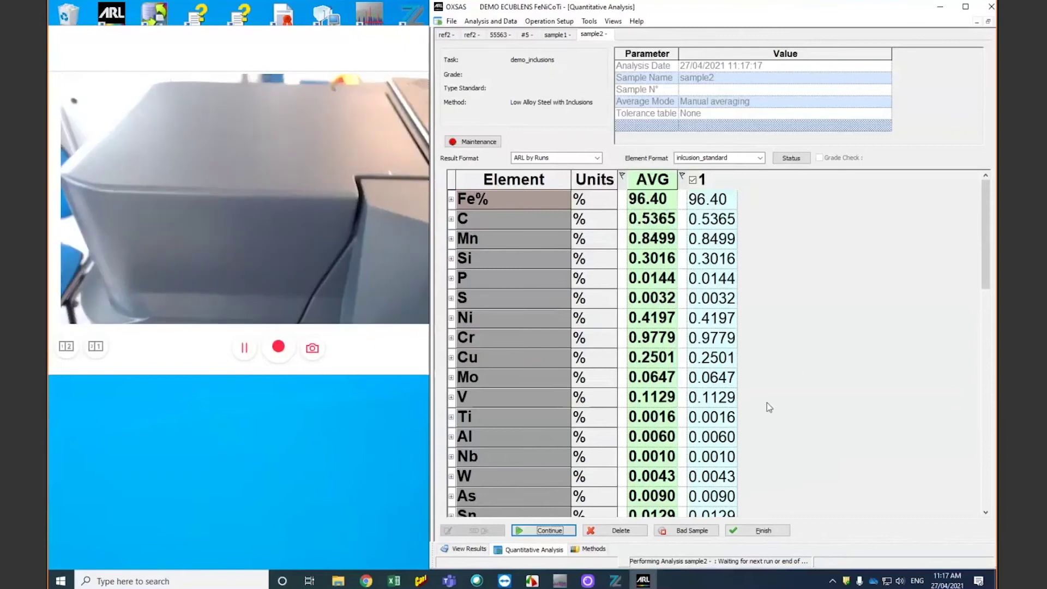
Complete the sample2 analysis with a second run and open its finished results in the maximised window.
click(542, 529)
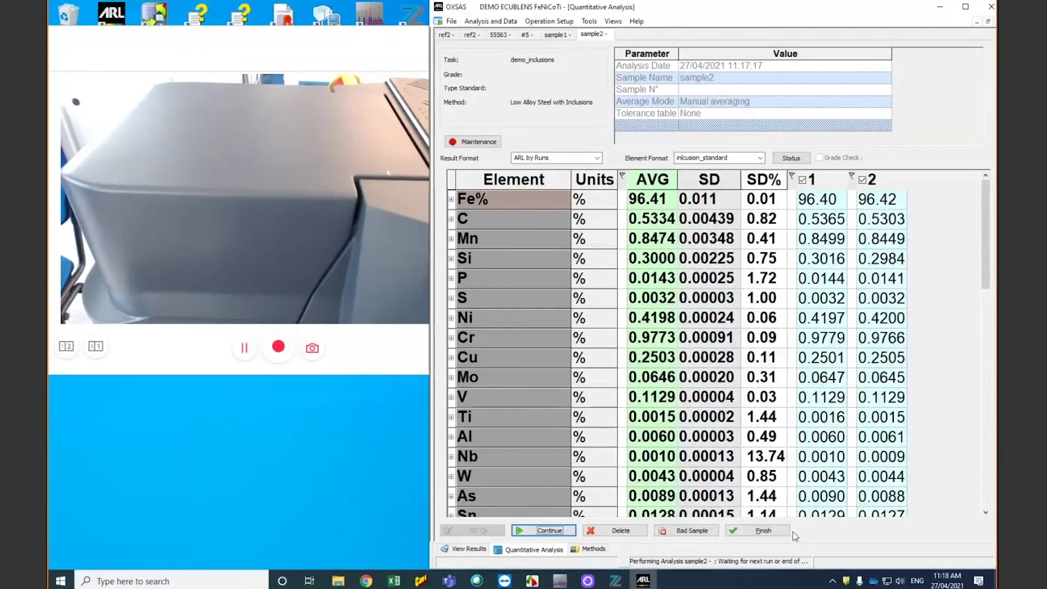
click(763, 531)
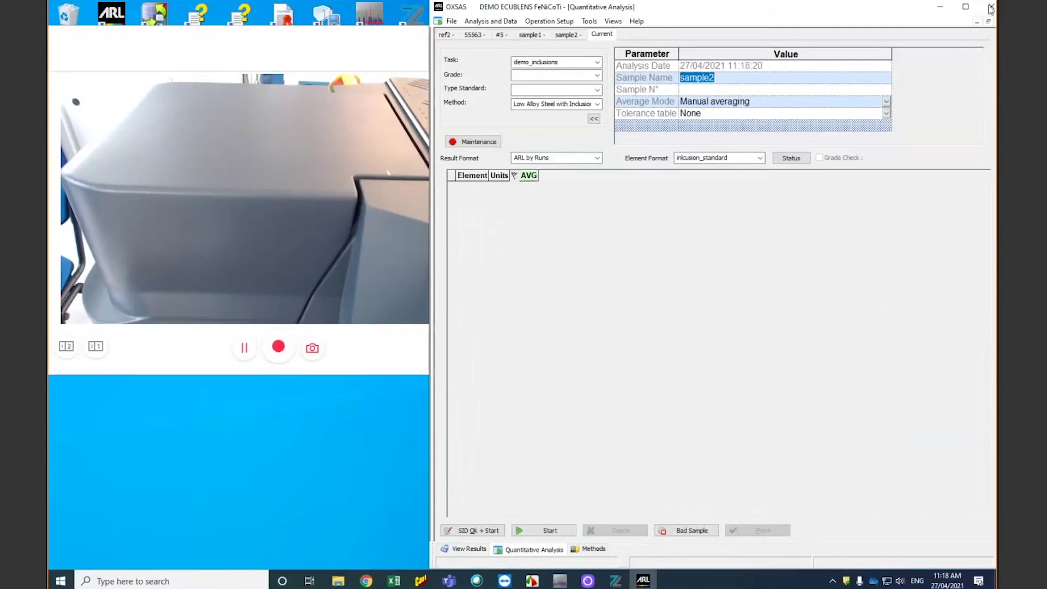
click(965, 7)
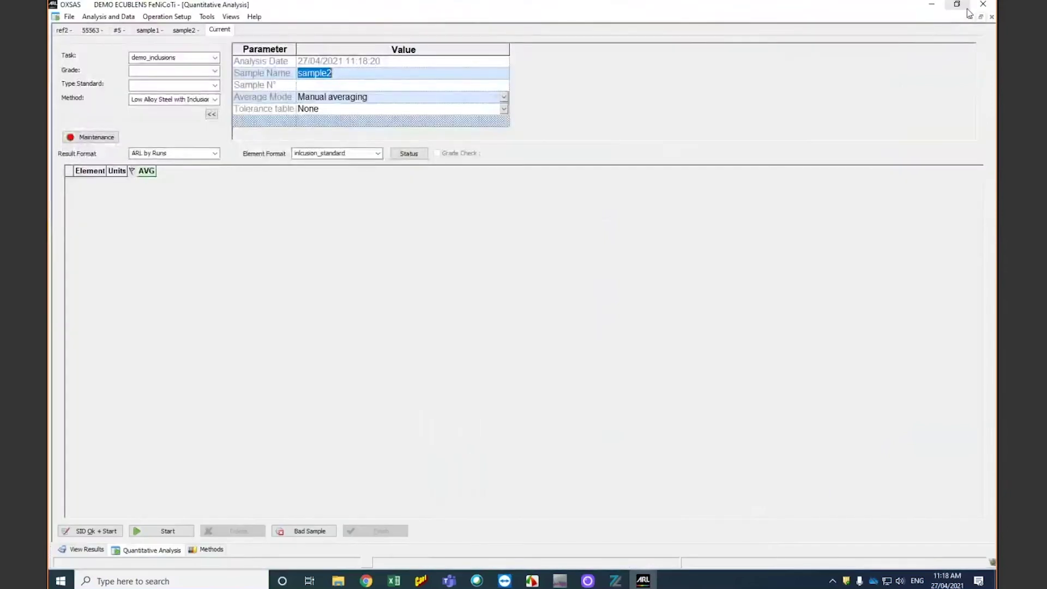
click(176, 31)
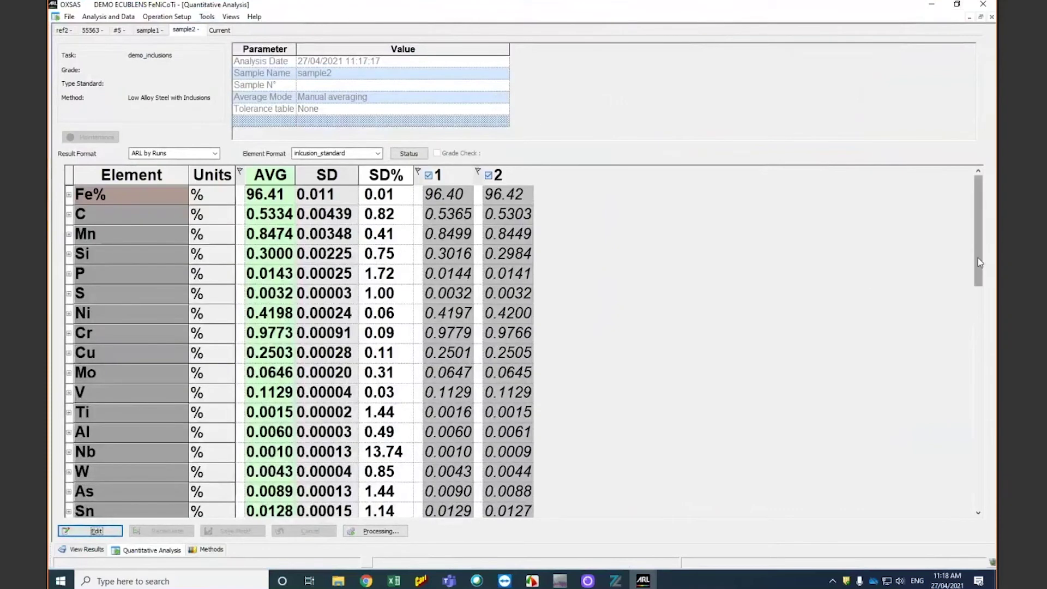
Examine the sample2 results, from the element concentrations to the Al, Ca and Mg inclusion counts, oxides, sulfides and CaAl ratio.
drag(977, 258, 945, 257)
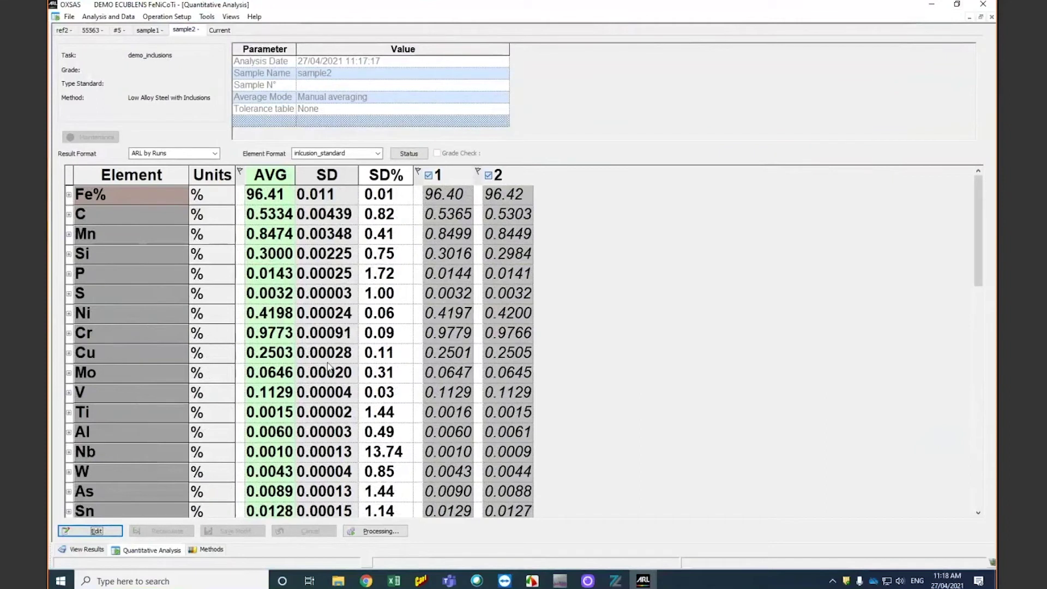
drag(977, 261, 987, 445)
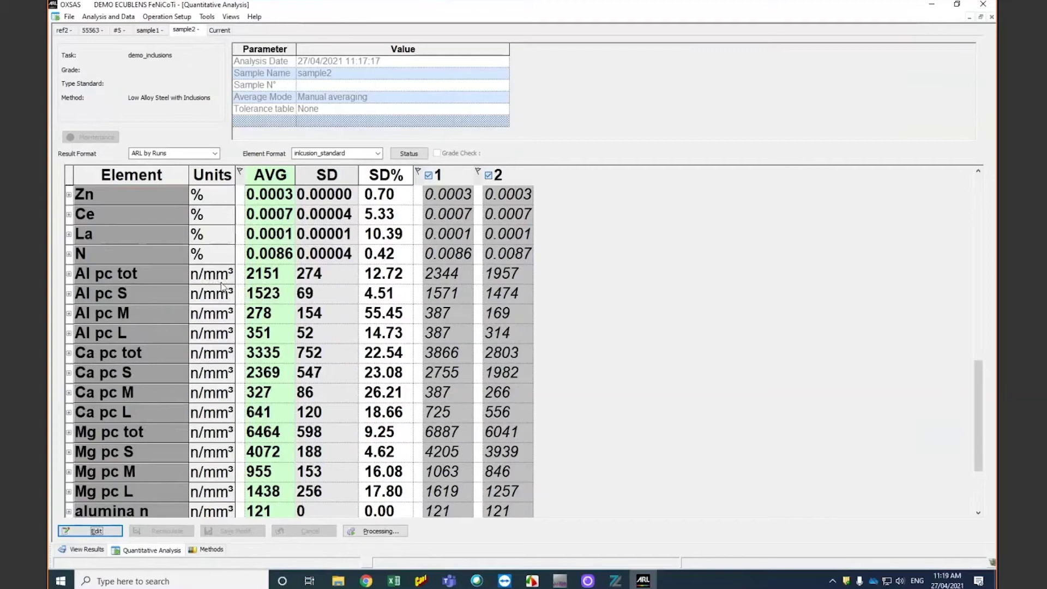
scroll(220, 287, down, 1)
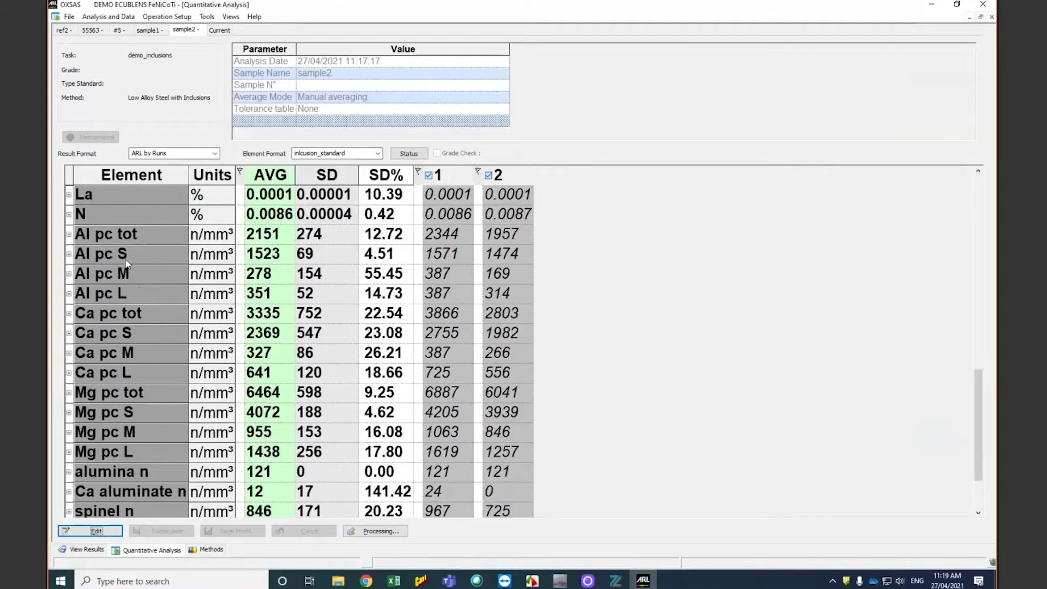
scroll(135, 270, down, 4)
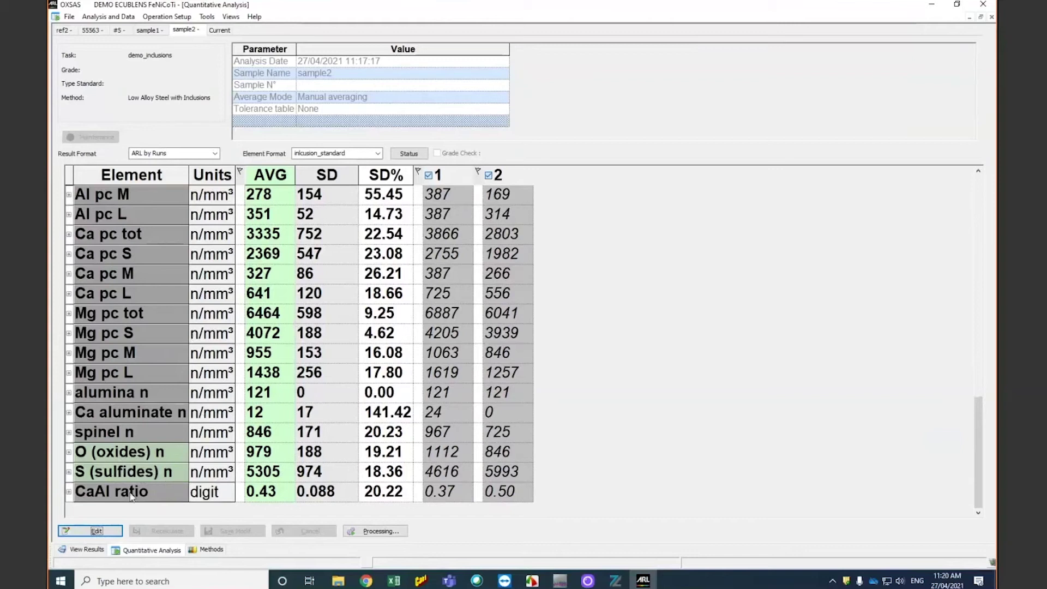
click(163, 496)
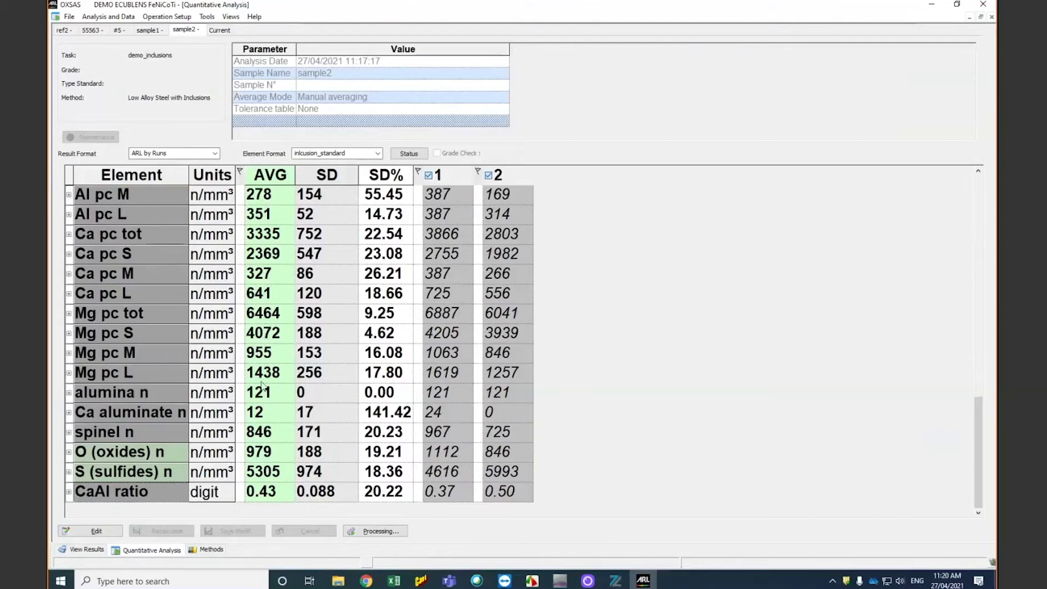
scroll(262, 386, up, 8)
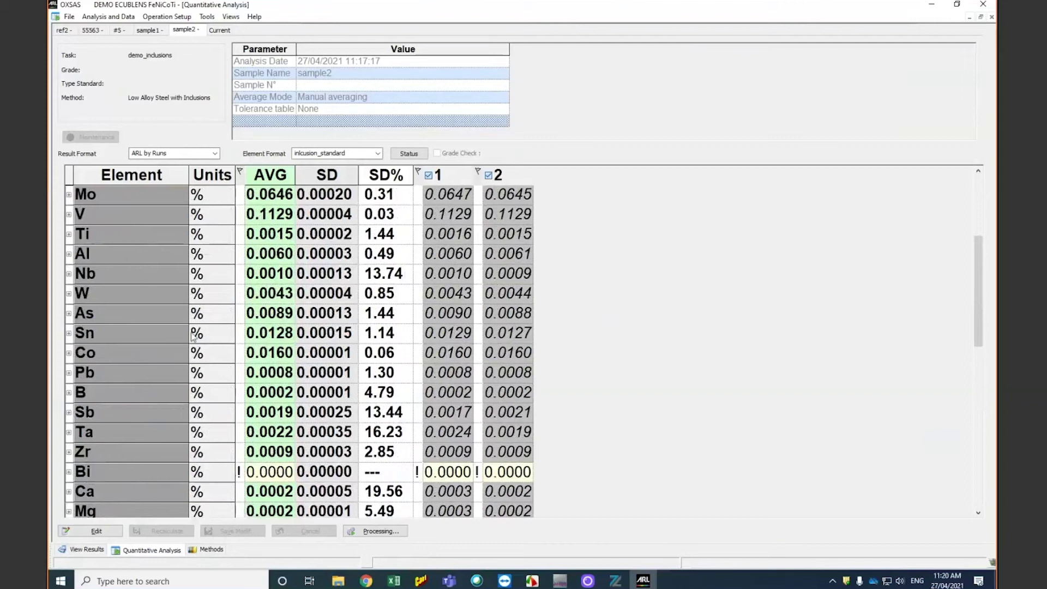
Show the stored analysis results and set up an export of the sample2 analysis as Excel (detailed).
click(108, 17)
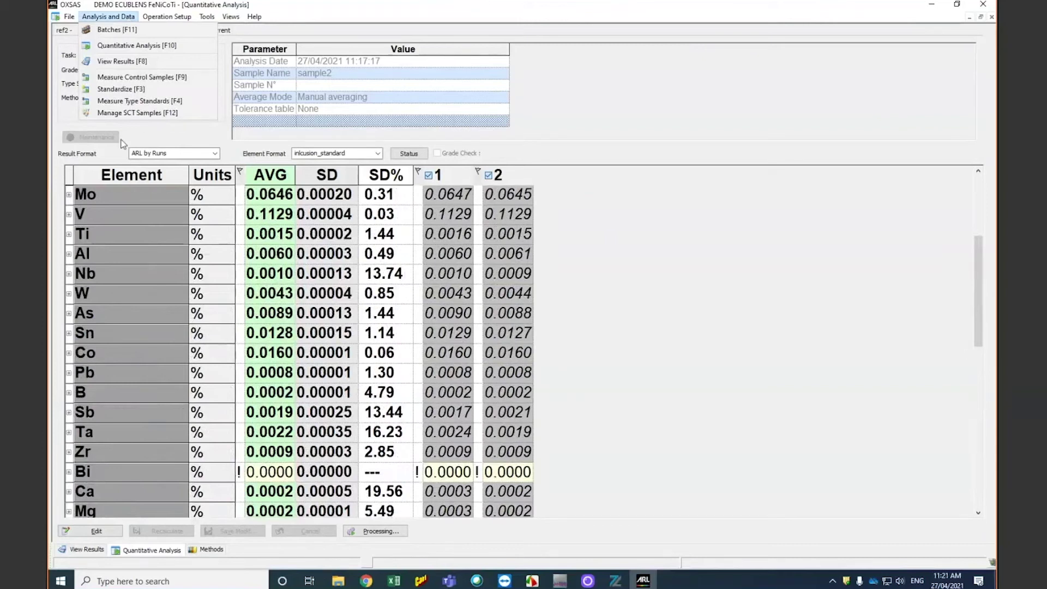
click(109, 64)
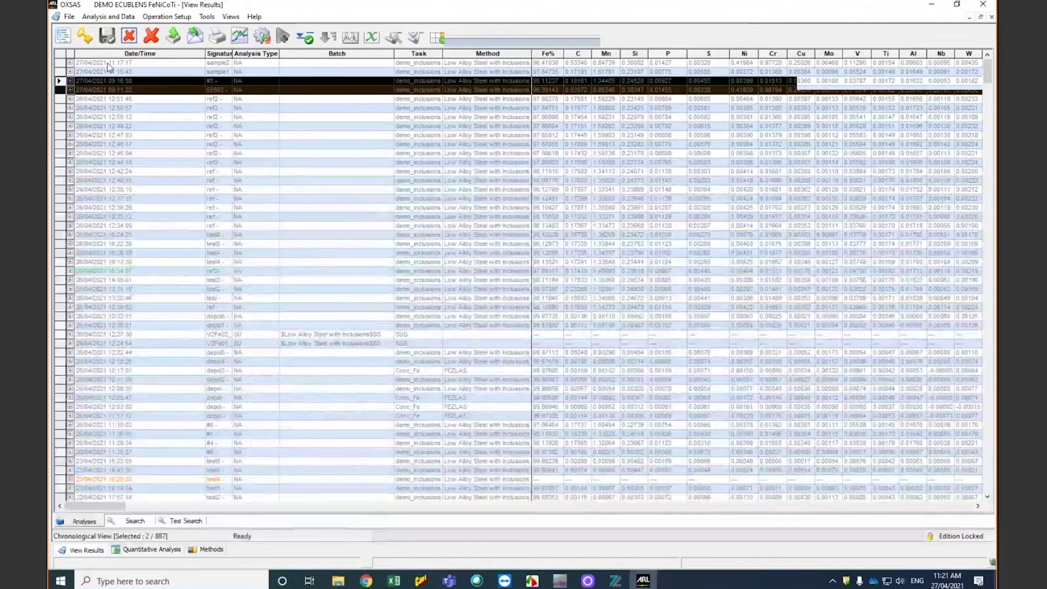
click(175, 38)
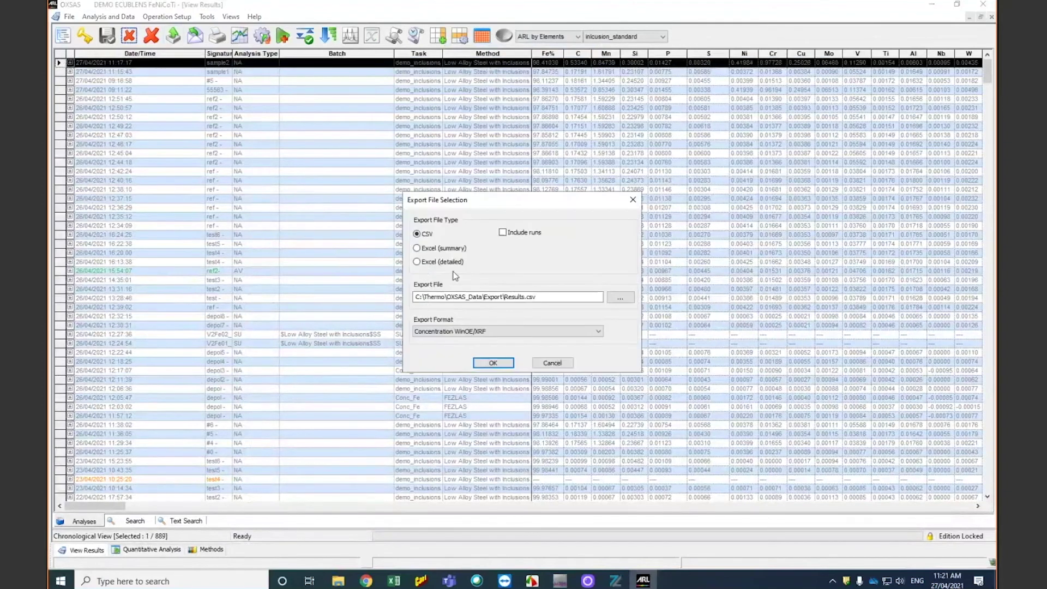
click(439, 261)
Set the export file to Results.xlsx on the Desktop, replacing the existing file.
click(620, 297)
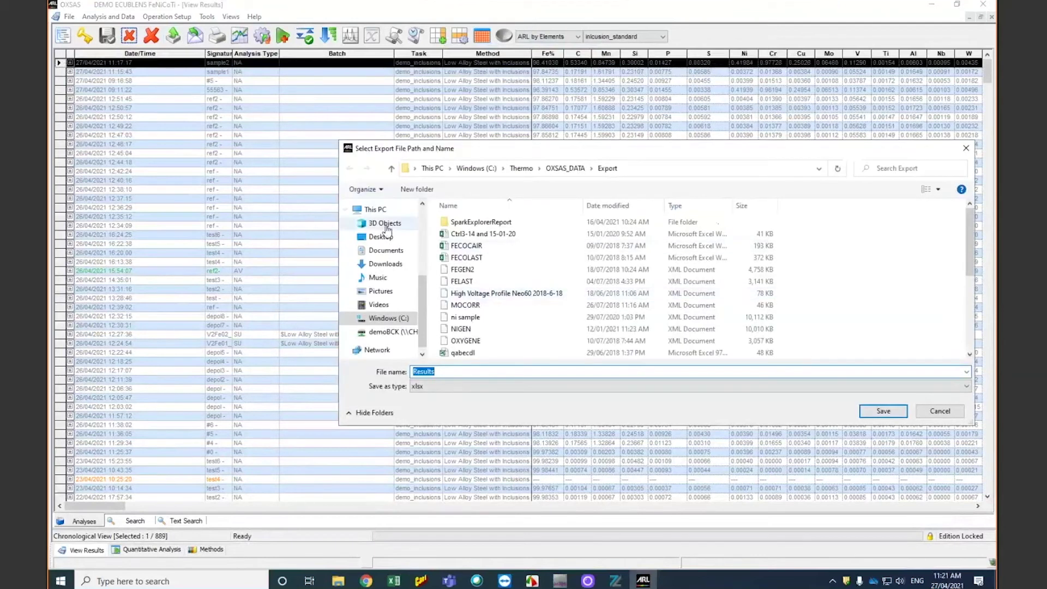
drag(424, 286, 428, 205)
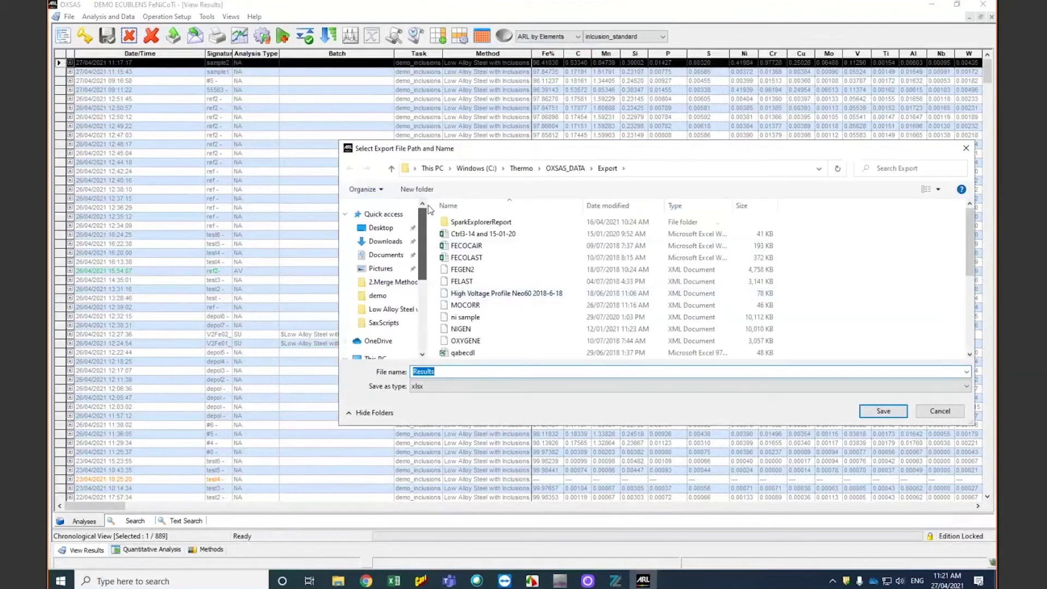
click(389, 231)
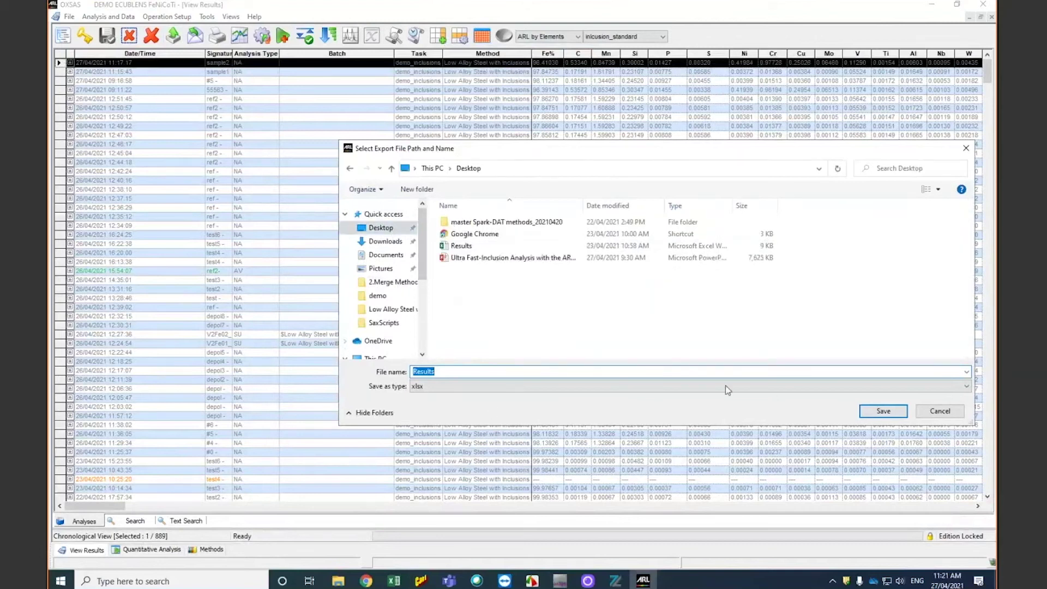
click(870, 414)
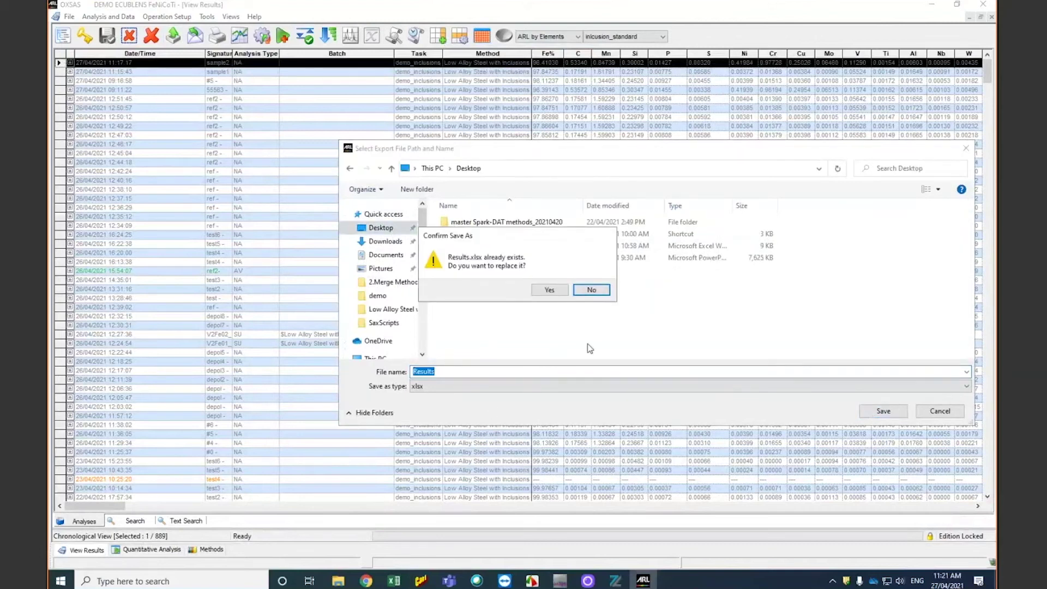
click(549, 289)
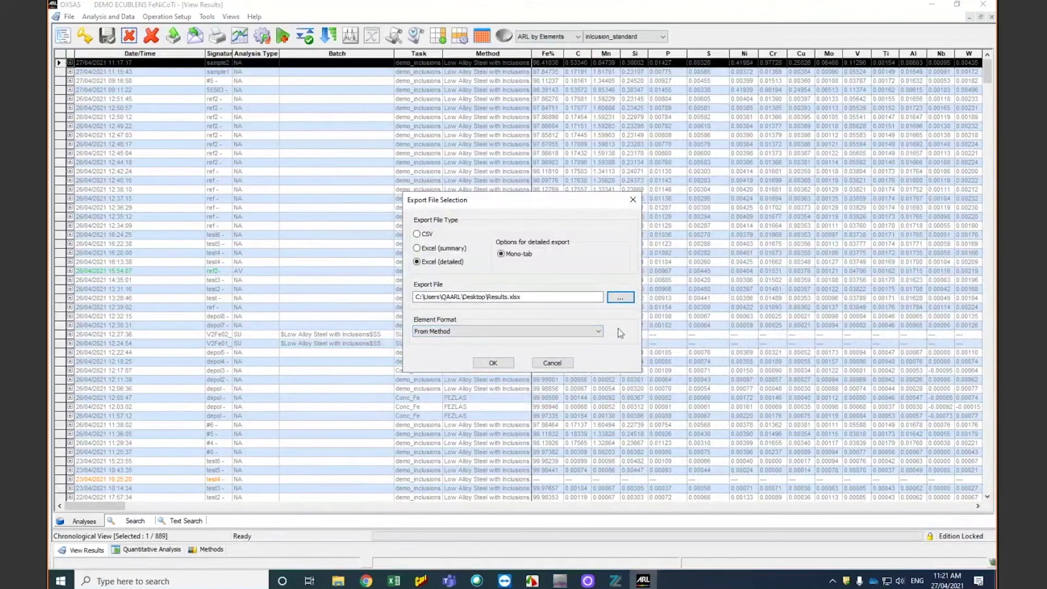
Set the element format of the detailed export to inlcusion_standard.
click(590, 331)
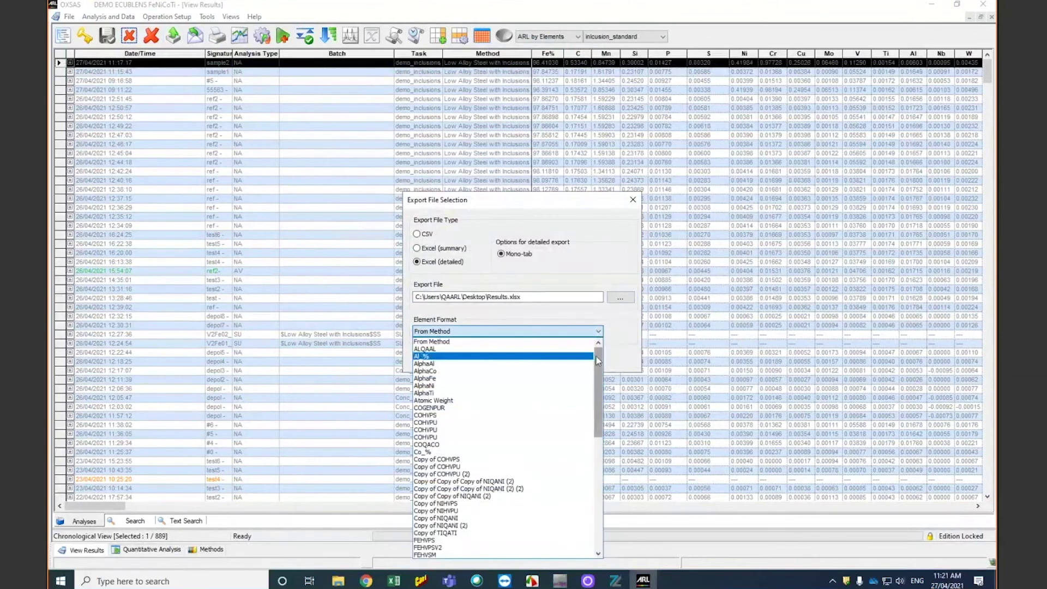
scroll(476, 546, down, 10)
click(475, 553)
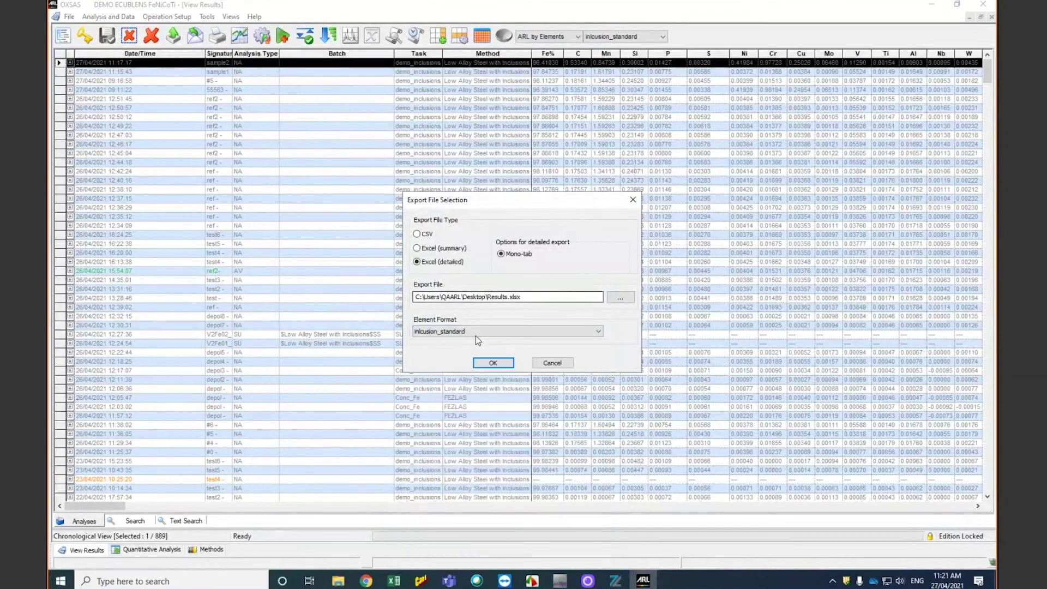
Run the detailed export of sample2, overwriting the existing Results.xlsx, then look over the exported workbook and close it.
click(493, 363)
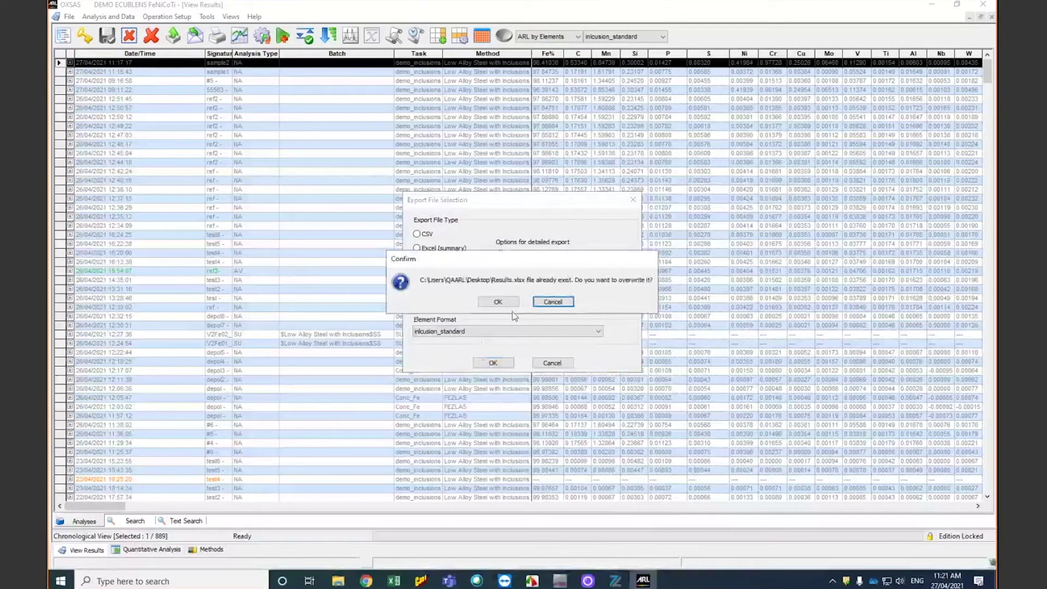
click(498, 302)
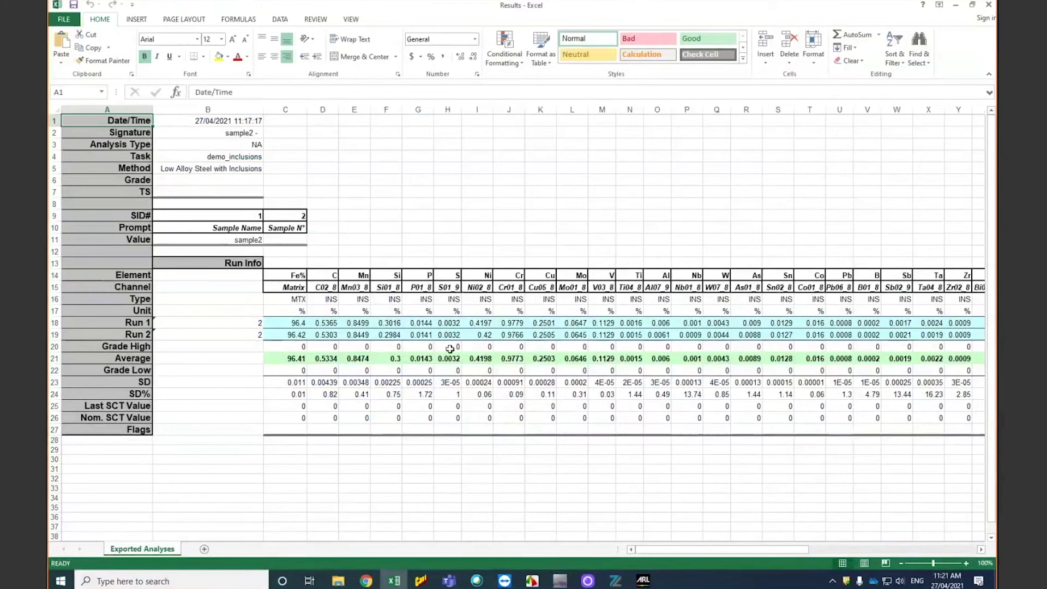
drag(709, 549, 763, 381)
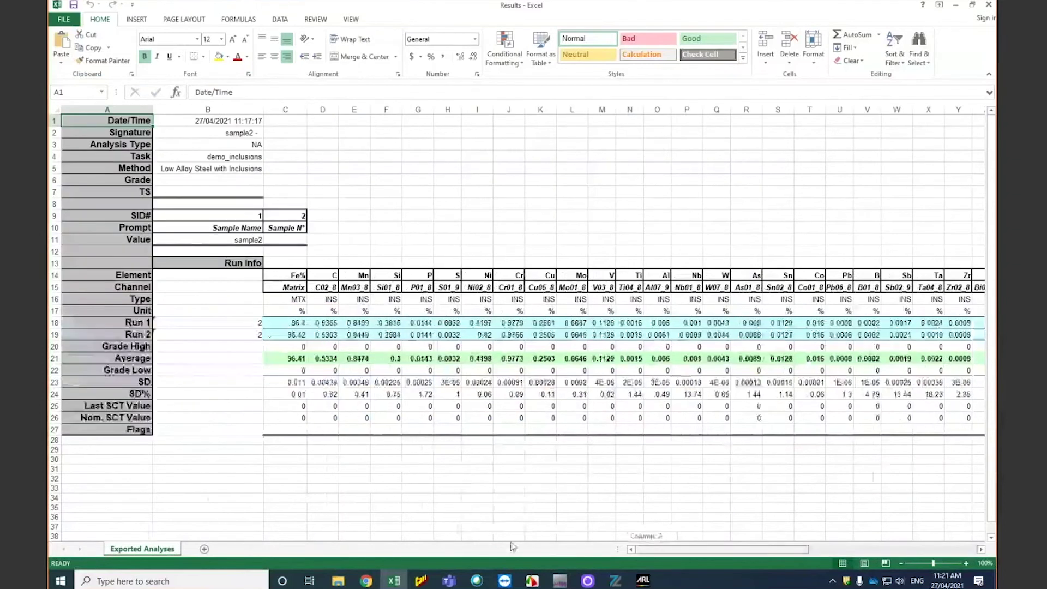
click(989, 5)
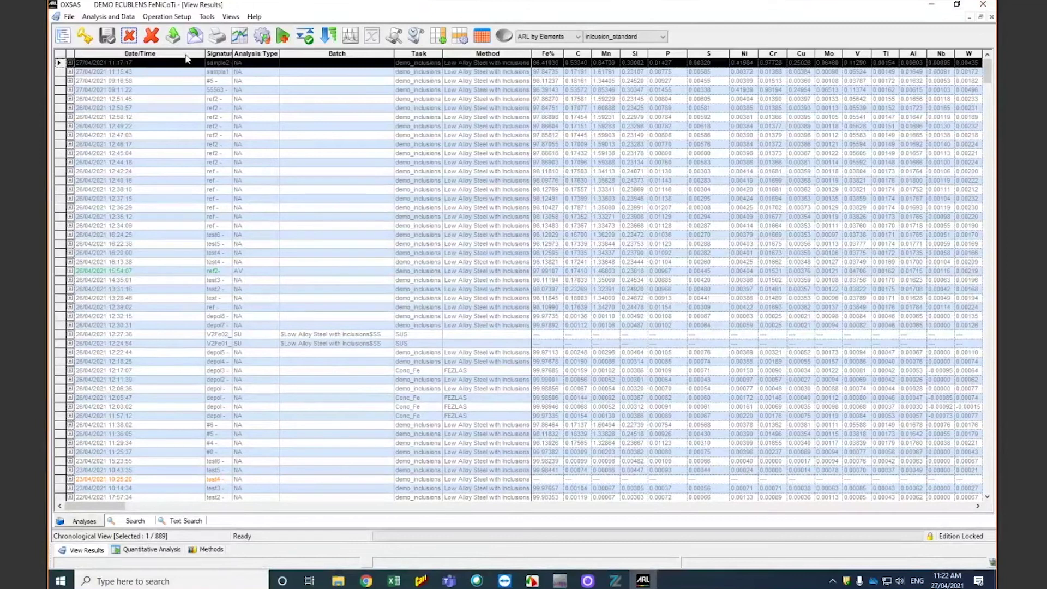
Open a print preview of the sample2 analysis in the Inclusion Fe Report Full format and collapse the PDF viewer's tools pane.
click(217, 37)
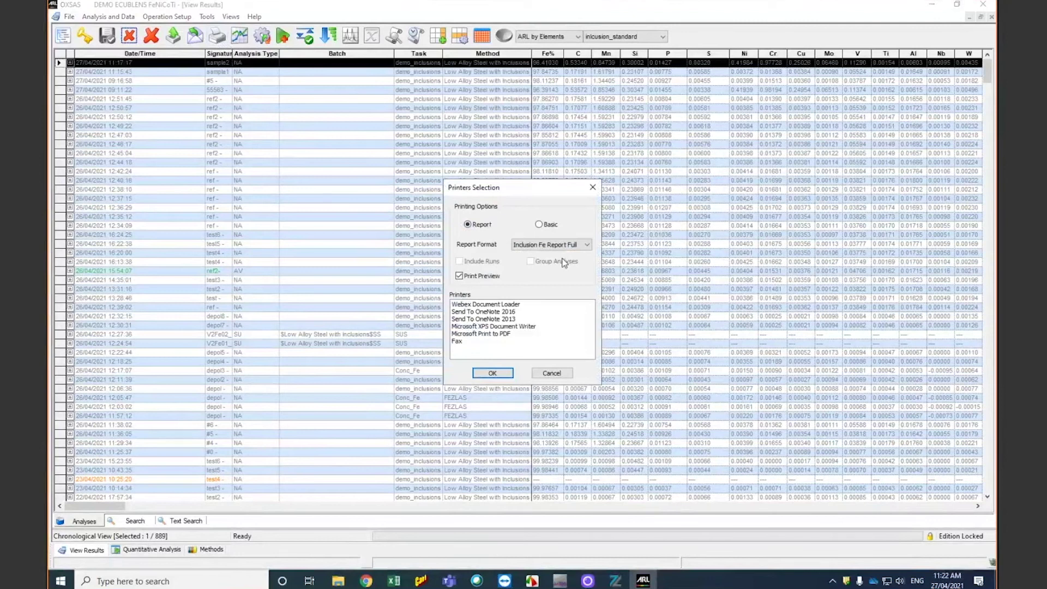
click(584, 245)
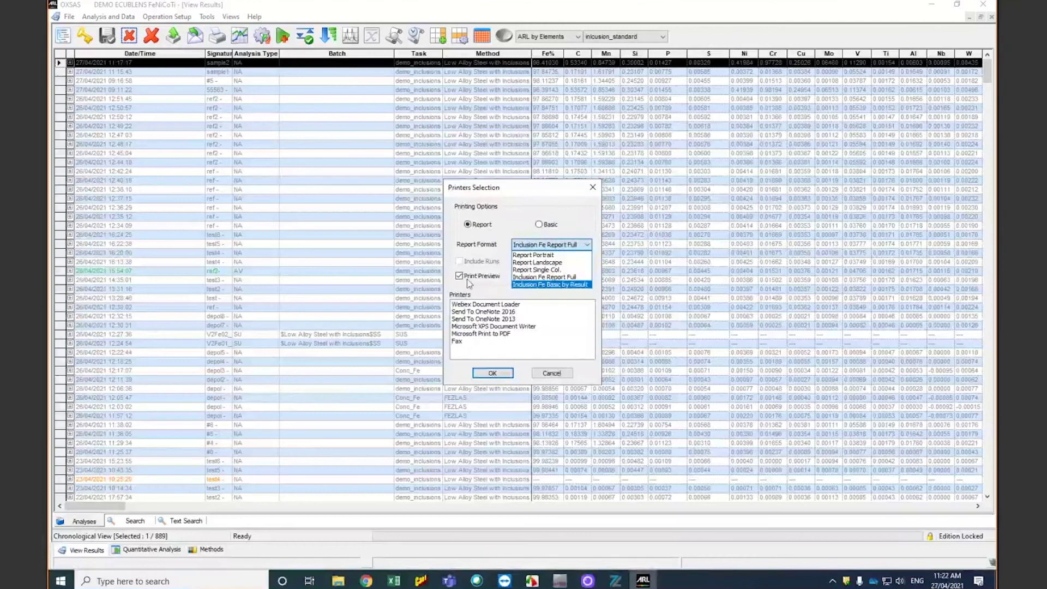
click(557, 278)
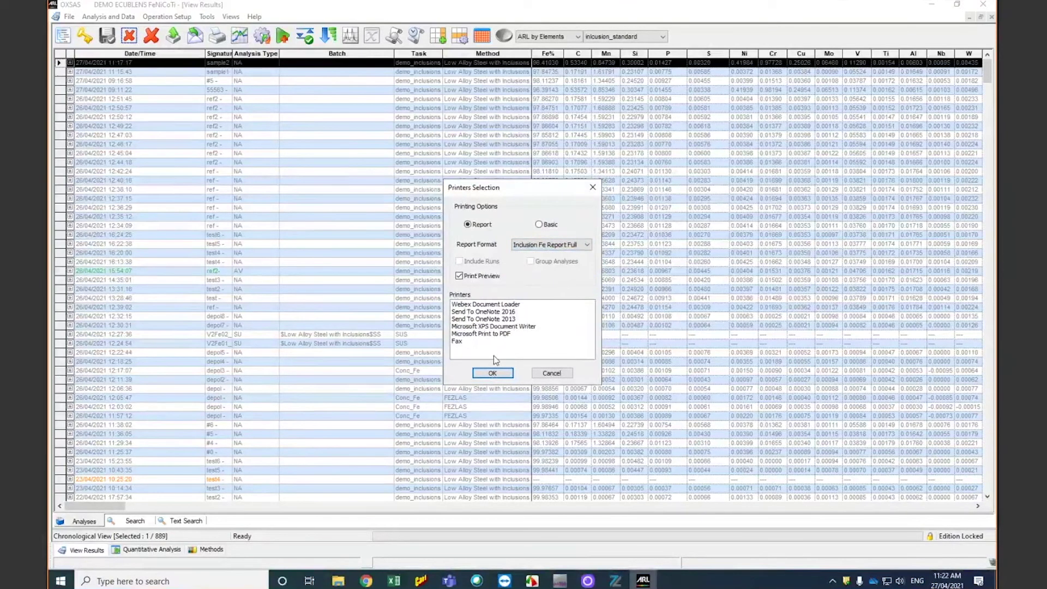
click(493, 372)
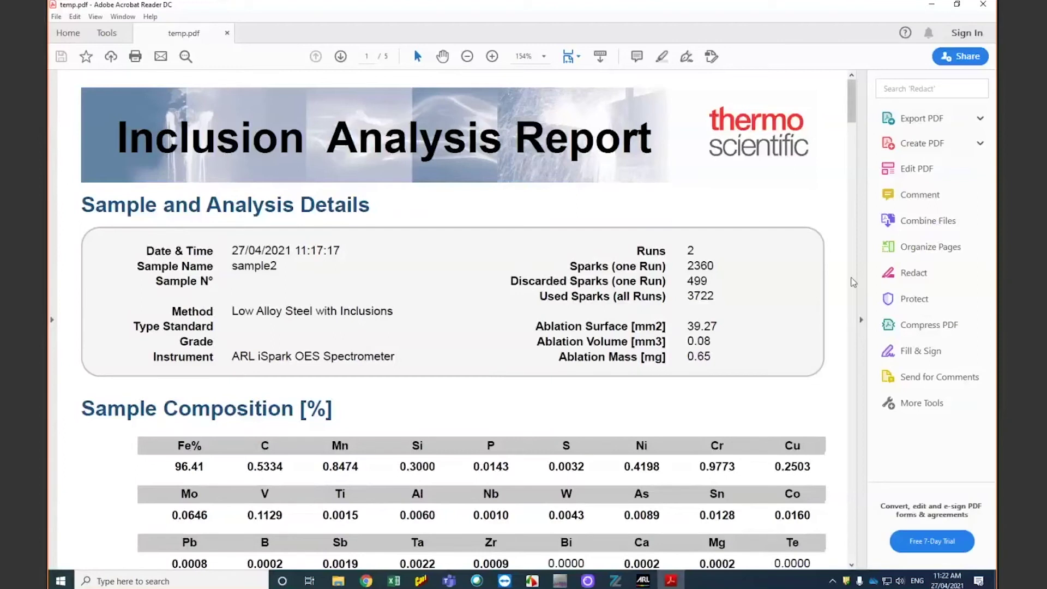
click(861, 319)
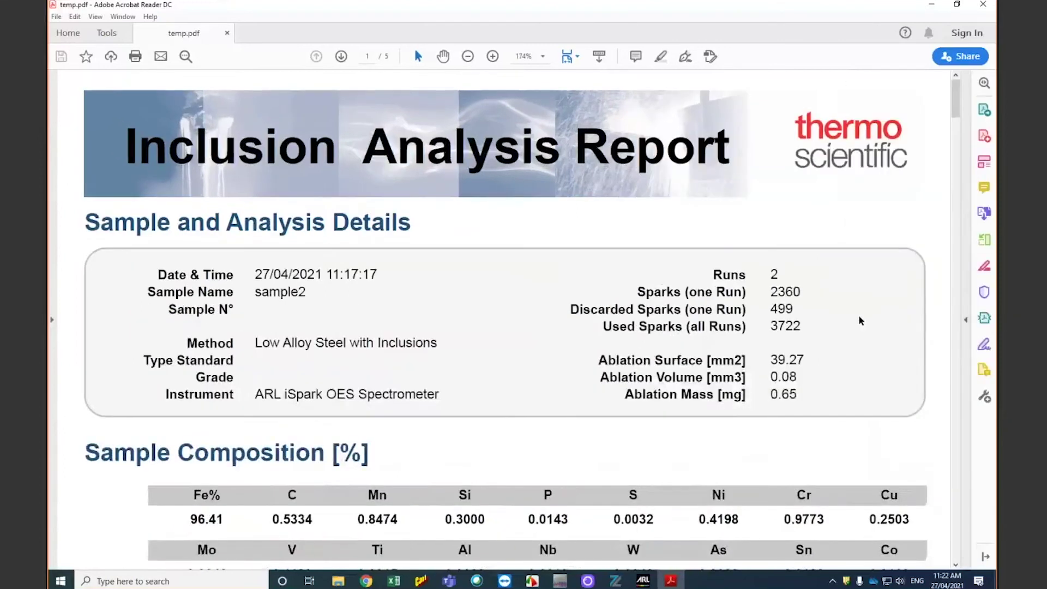
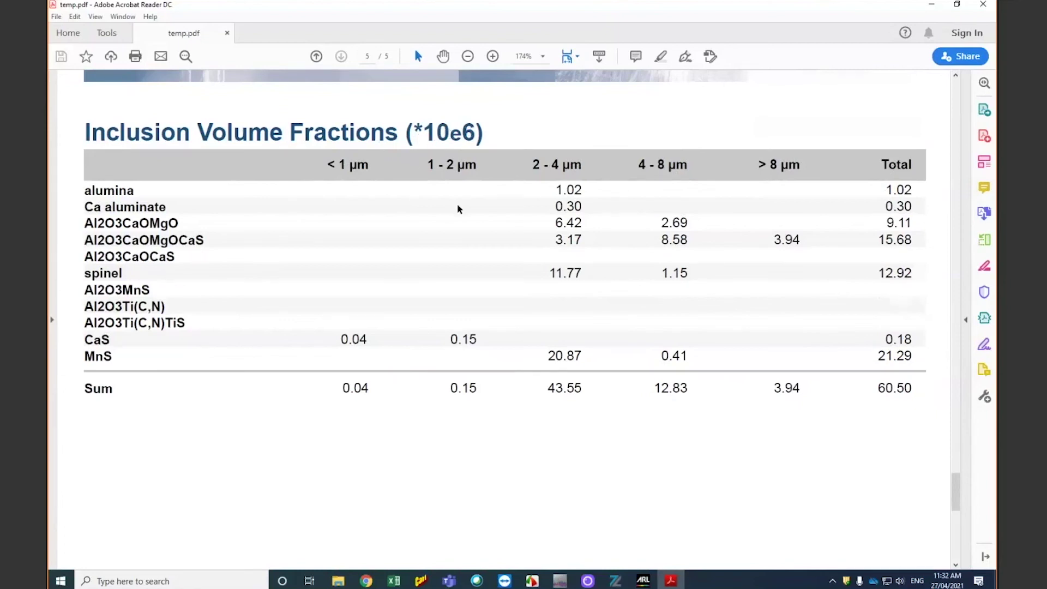
Review the report's inclusion volume fractions, return to its first page and close the report.
scroll(457, 206, down, 3)
scroll(457, 205, up, 8)
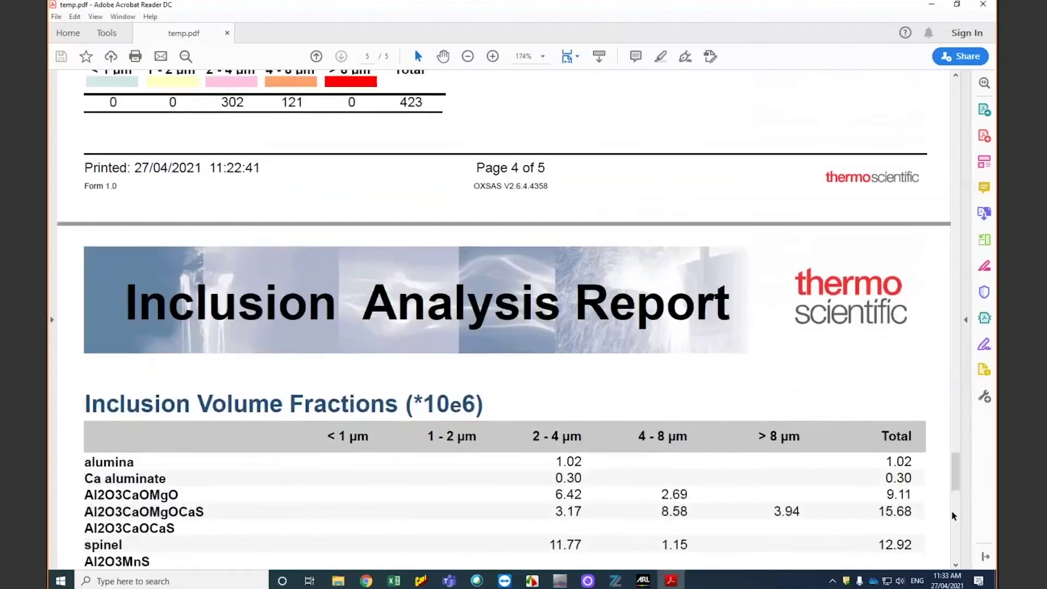
drag(956, 470, 955, 82)
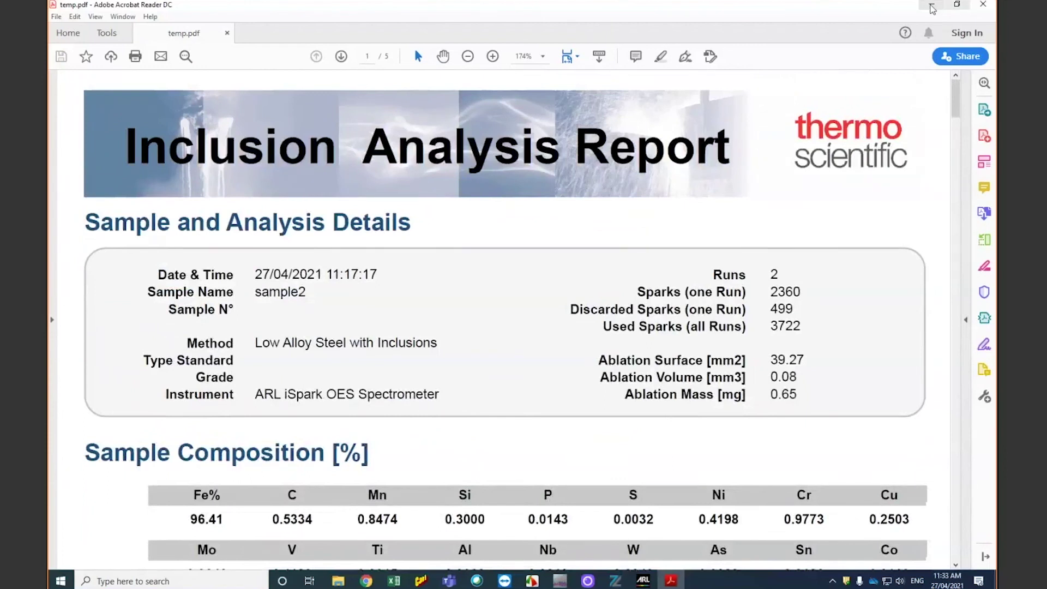
click(983, 5)
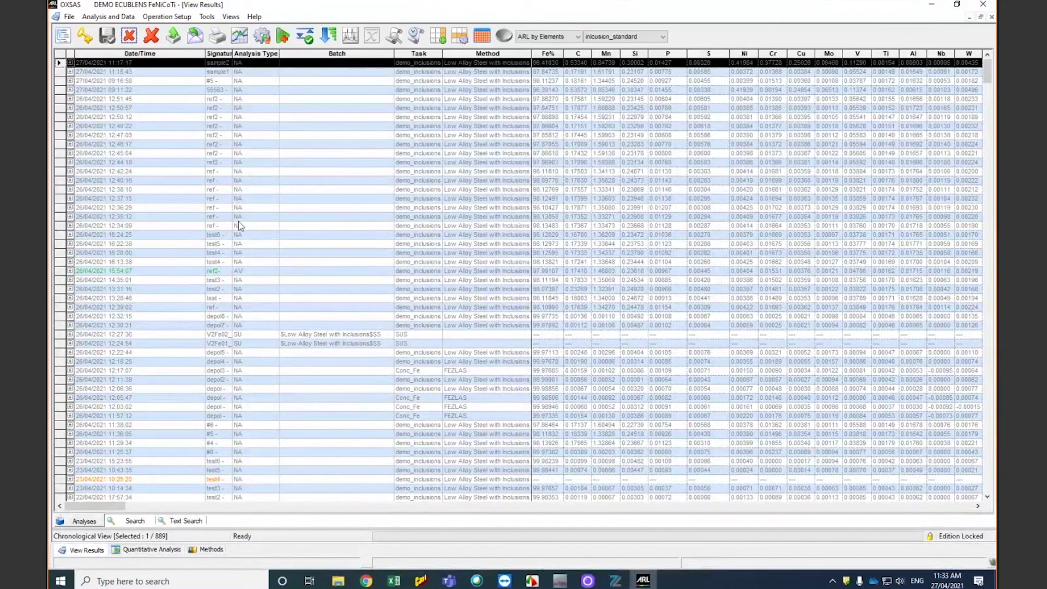
Switch to Synergy1000 and examine the run charts around the trace elements and the Al and Ca inclusion counts.
click(617, 582)
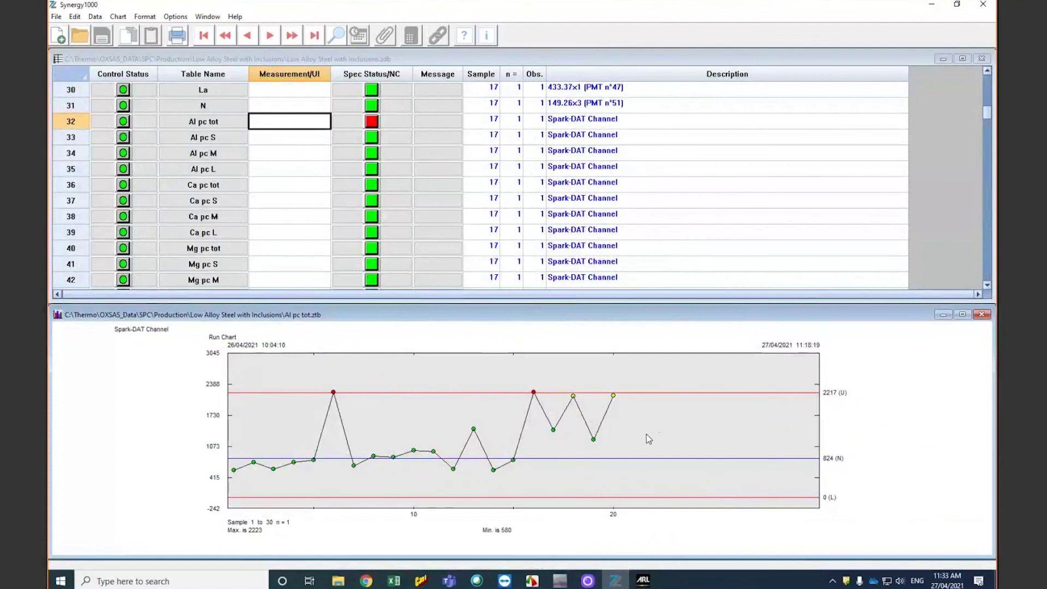
click(262, 126)
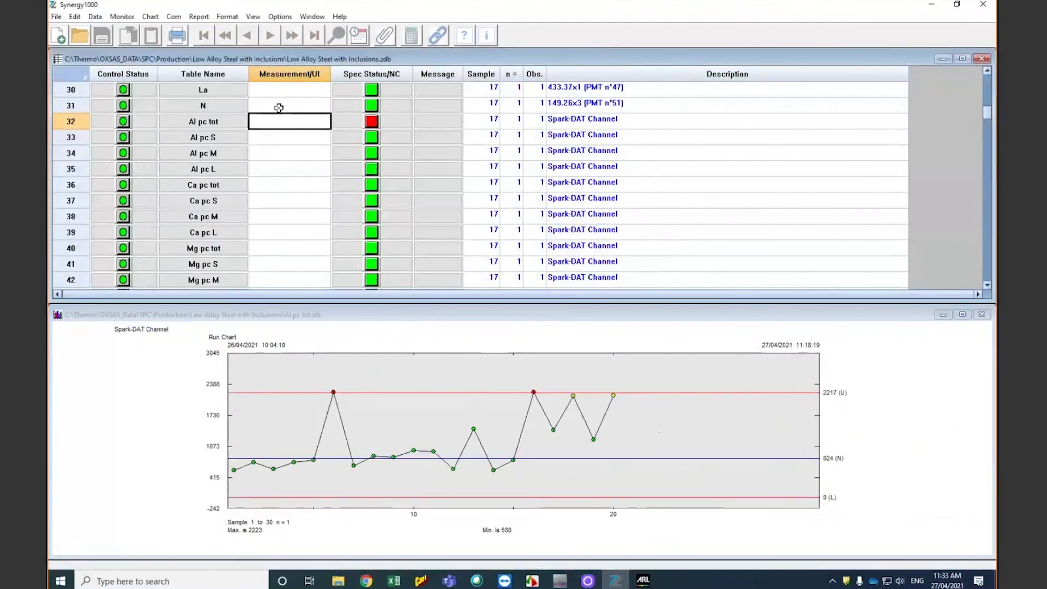
key(Up)
key(Up)
key(Up)
key(Up)
key(Up)
key(Up)
key(Up)
key(Down)
key(Down)
key(Down)
key(Down)
key(Down)
key(Down)
key(Down)
key(Down)
key(Up)
key(Down)
key(Down)
key(Down)
key(Down)
key(Down)
key(Down)
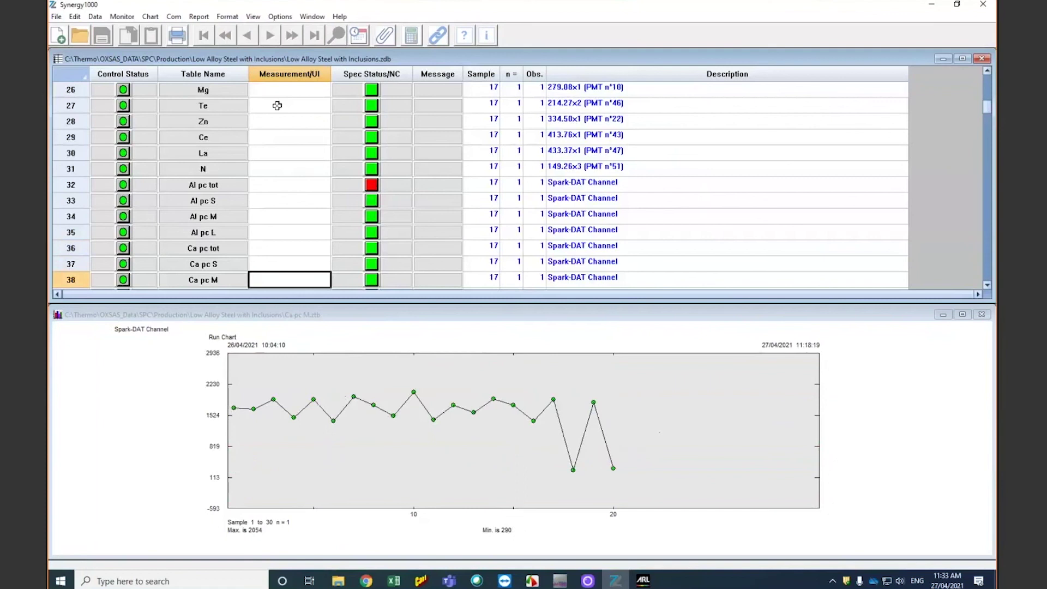
Examine the run charts of the Mg inclusion counts, from Mg pc tot to Mg pc L.
key(Down)
key(Down)
key(Down)
key(Down)
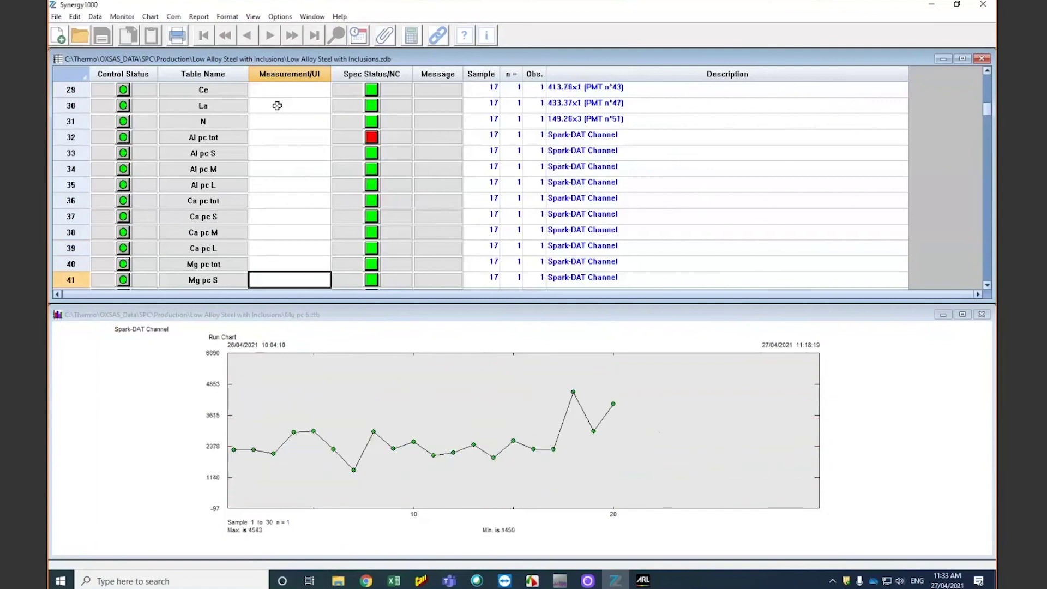
key(Down)
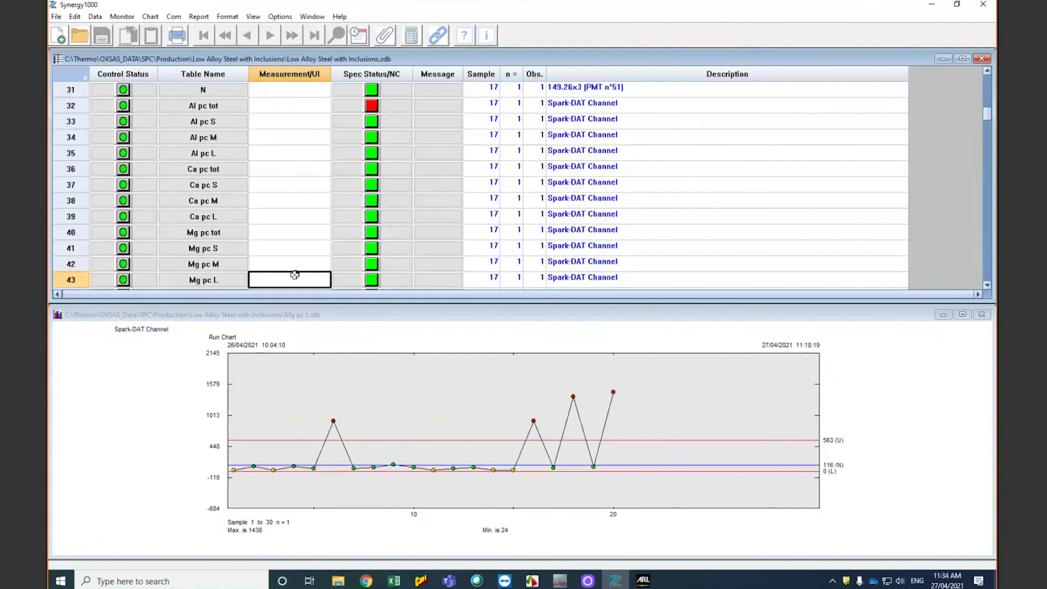
key(Up)
key(Down)
Examine the run charts for alumina, Ca aluminate, spinel, oxides, sulfides and the CaAl ratio against their limits.
key(Down)
key(Down)
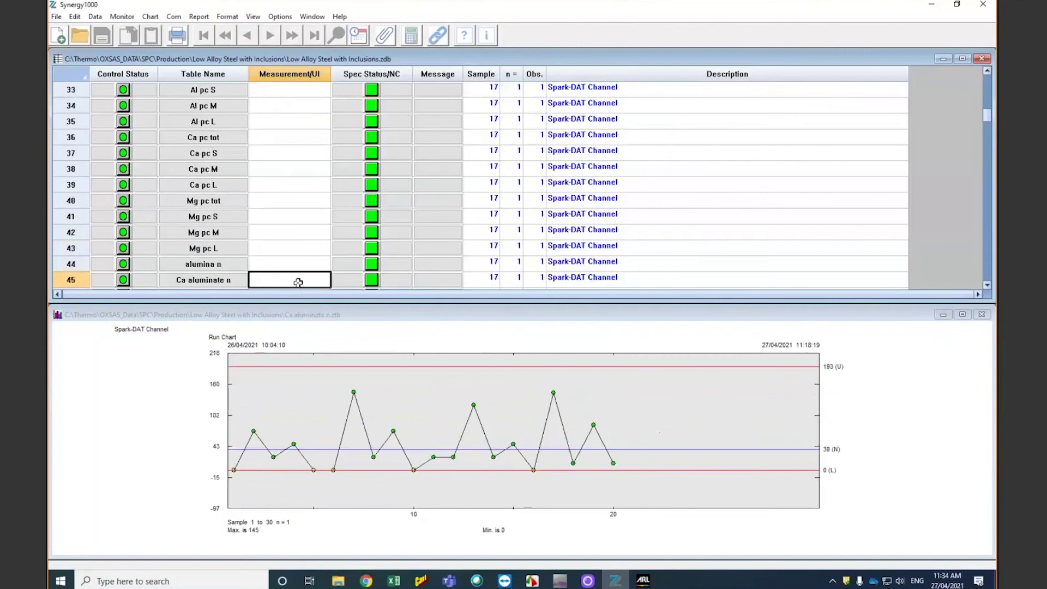
key(Down)
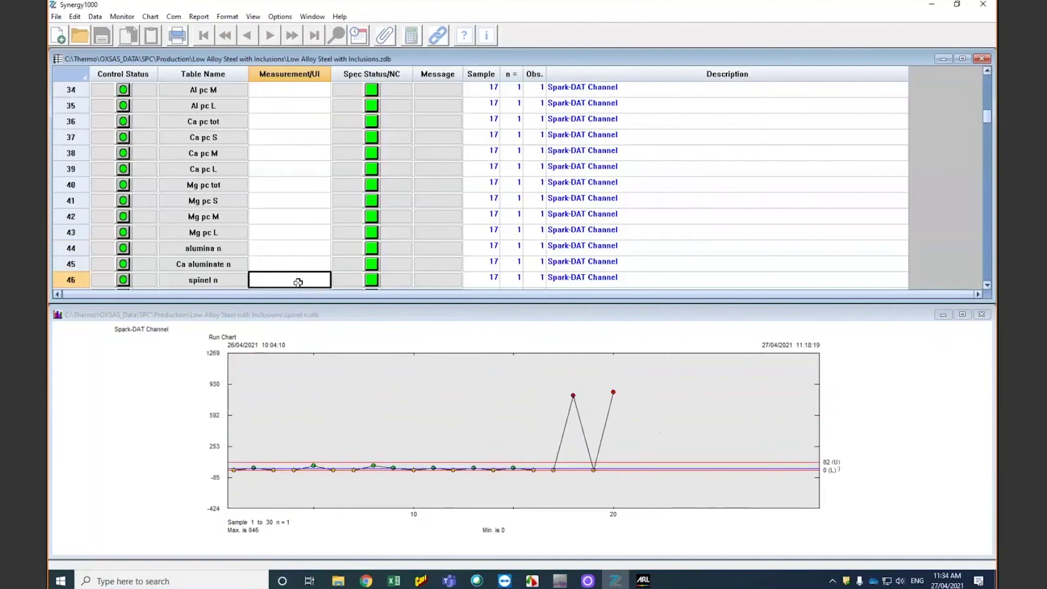
key(Up)
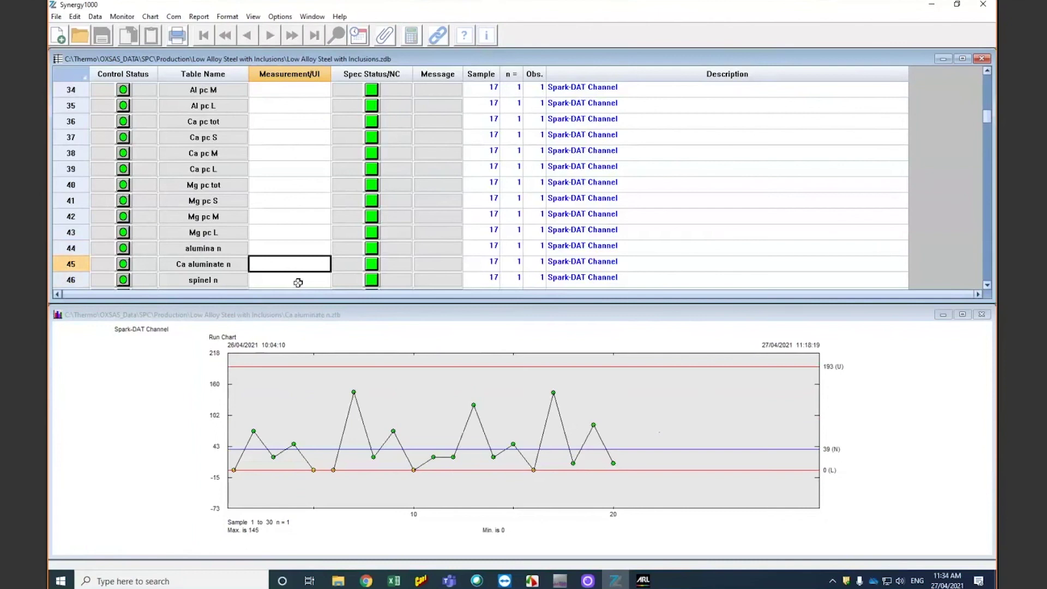
key(Down)
key(Up)
key(Down)
key(Down)
key(Down)
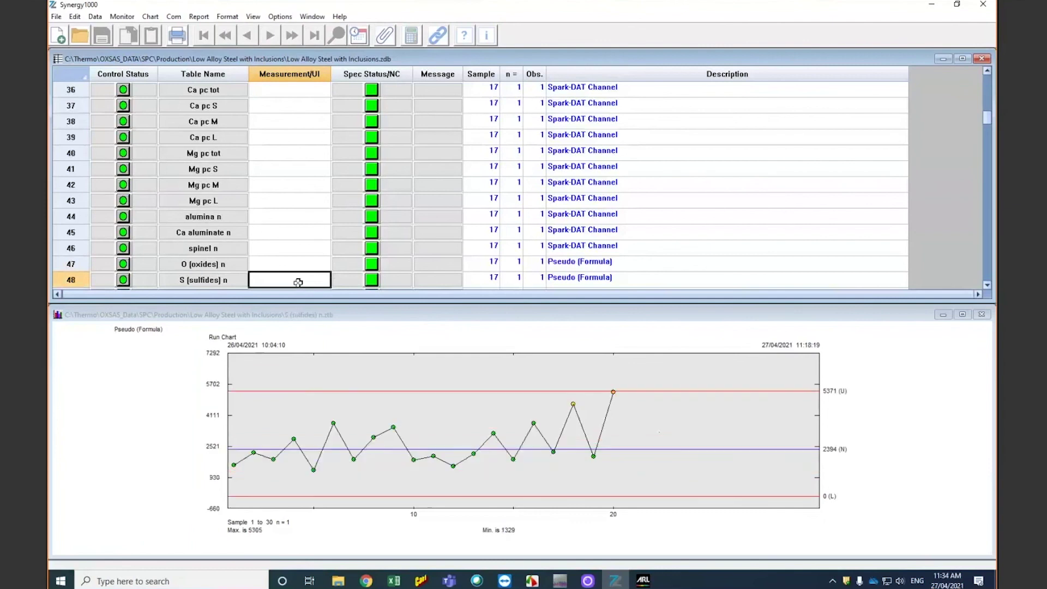
key(Down)
key(Up)
key(Down)
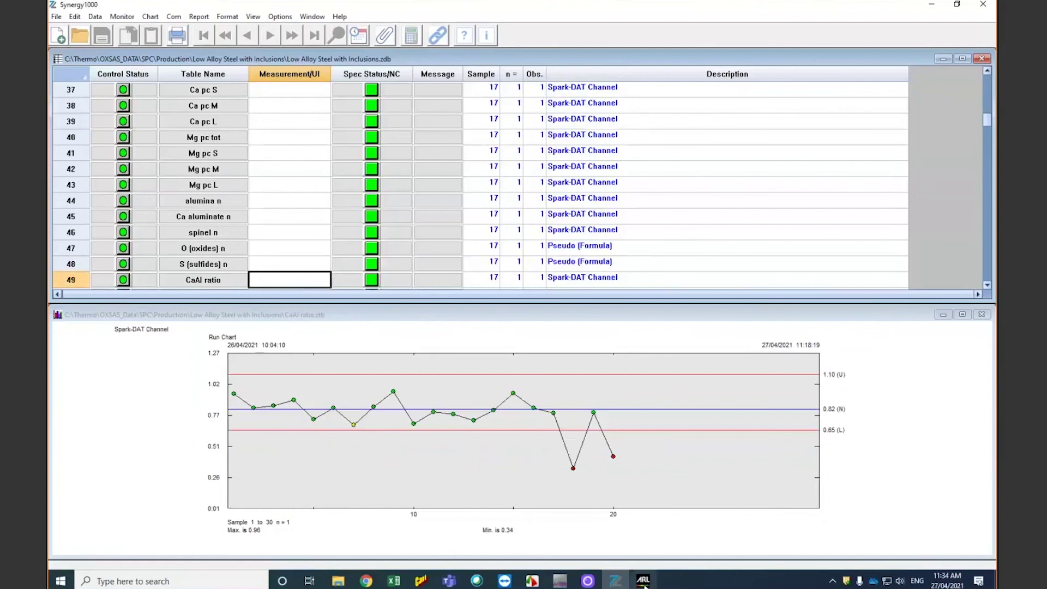
Switch back to OXSAS and send the sample2 analysis to SPC with automatic choice of the SPC set.
mouse_move(646, 585)
click(629, 516)
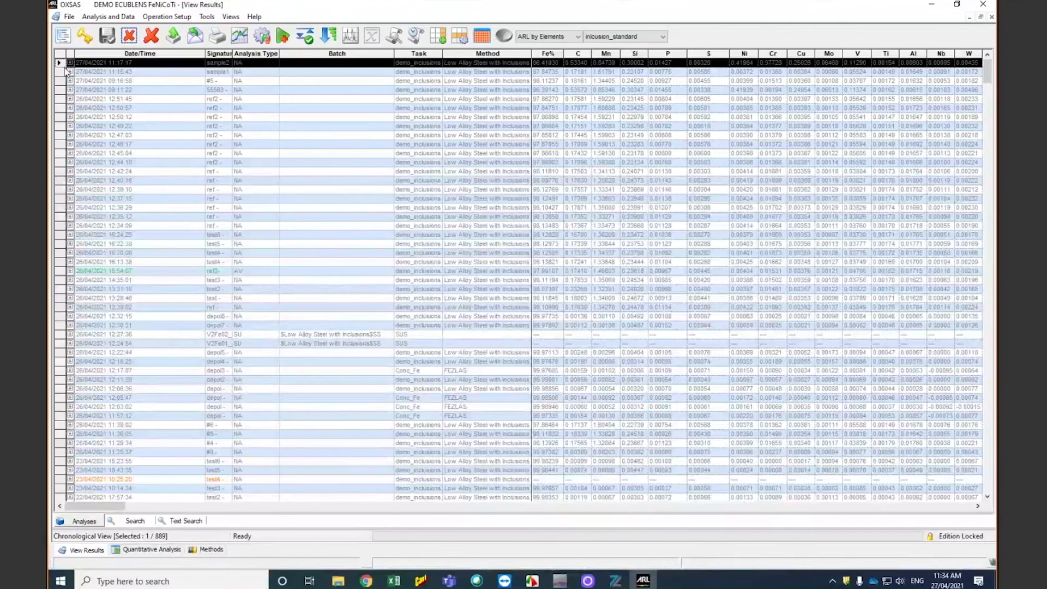
click(245, 37)
click(479, 330)
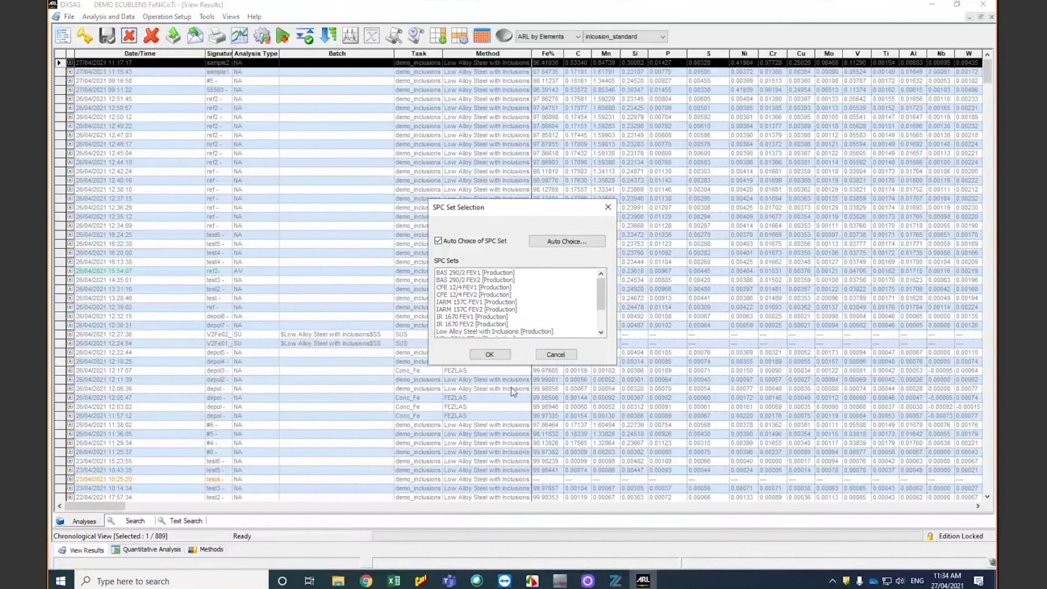
click(491, 354)
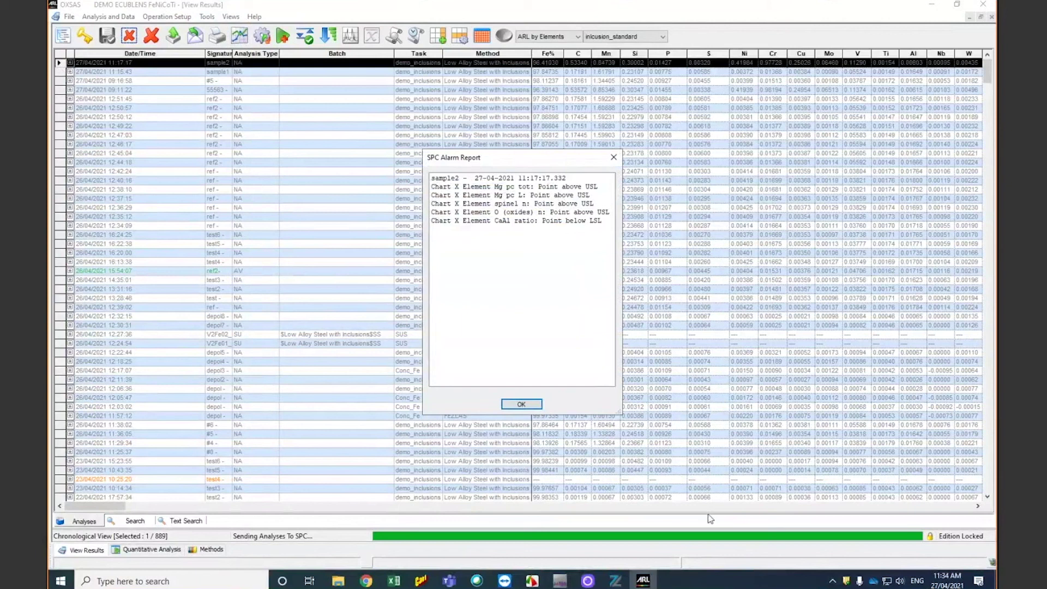
Compare the SPC alarm report for sample2 with the updated CaAl ratio, sulfides and oxides run charts in Synergy1000.
click(619, 585)
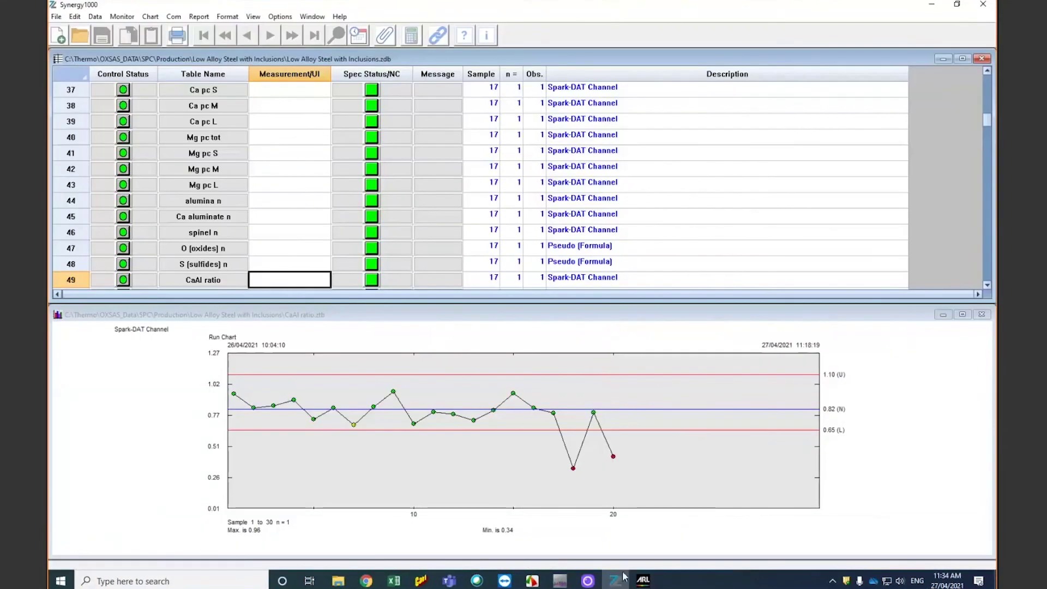
click(642, 581)
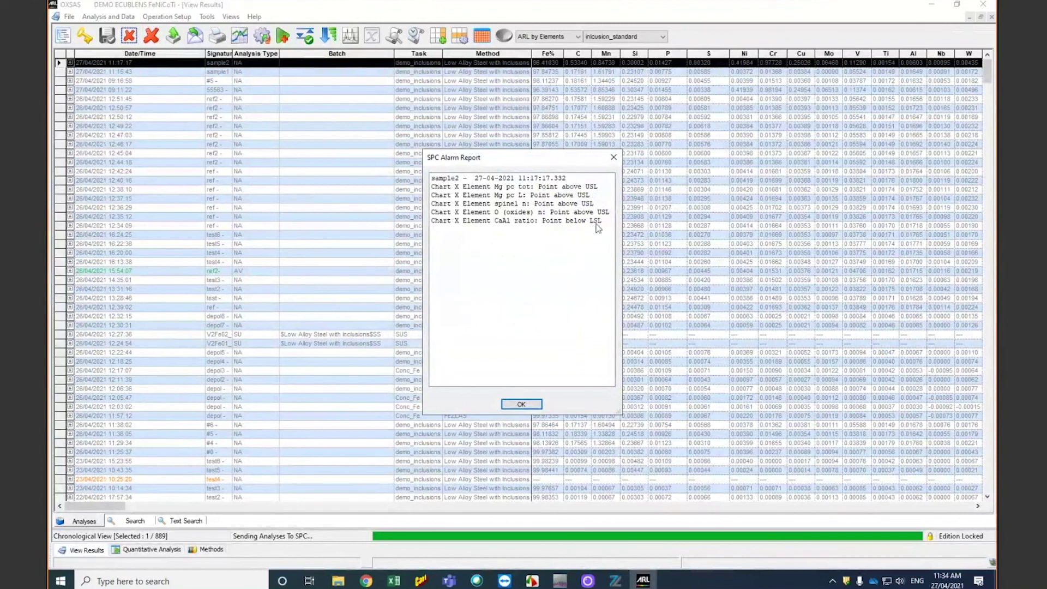
click(625, 584)
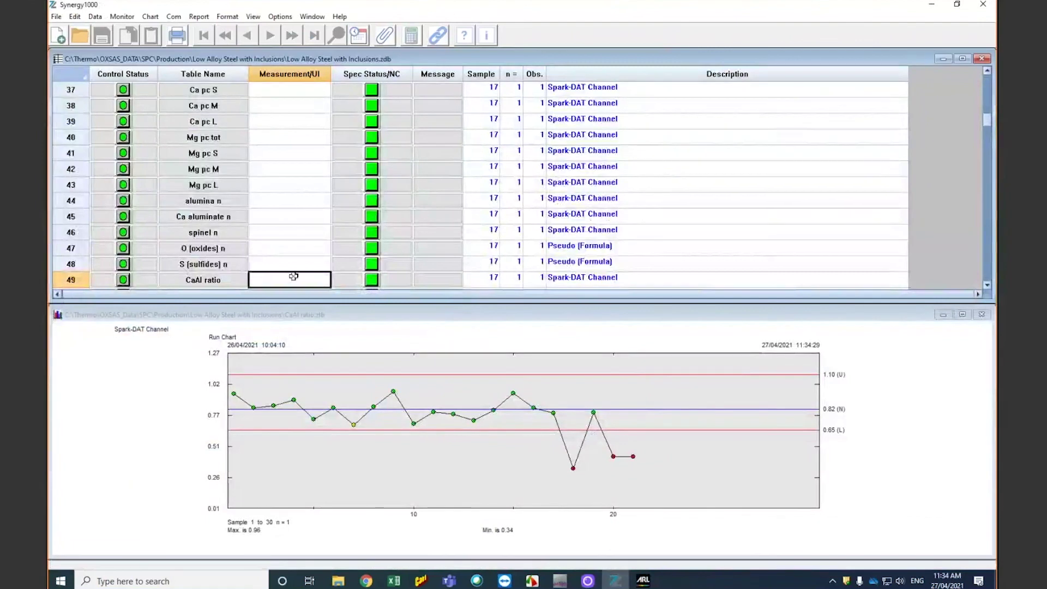
key(Up)
key(Up)
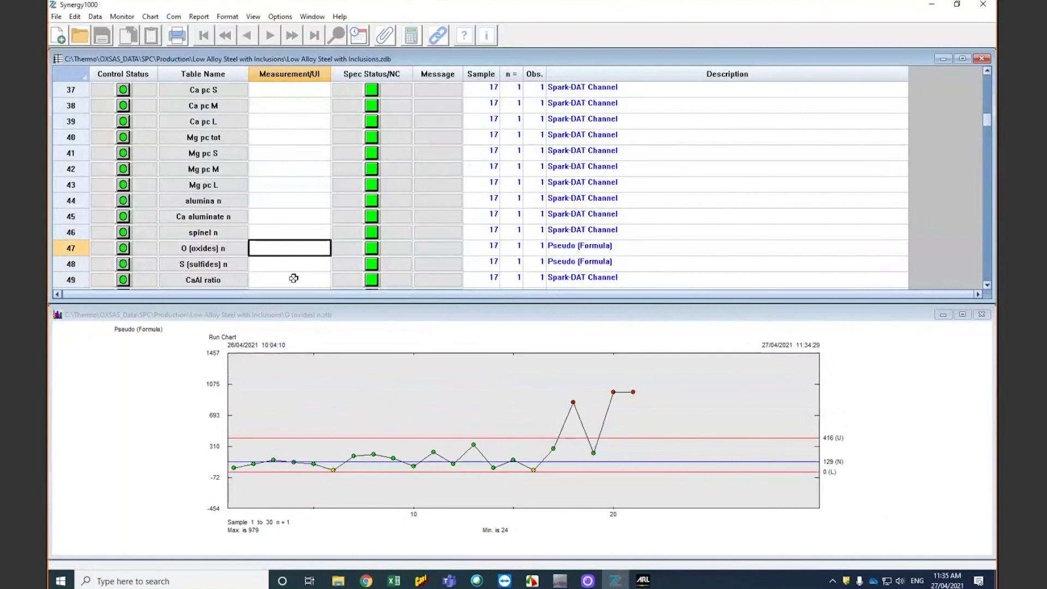
Examine the updated run charts from spinel back through the Mg, Ca and Al inclusion counts to the trace elements.
key(Up)
key(Up)
key(Up)
key(Up)
key(Up)
key(Up)
key(Up)
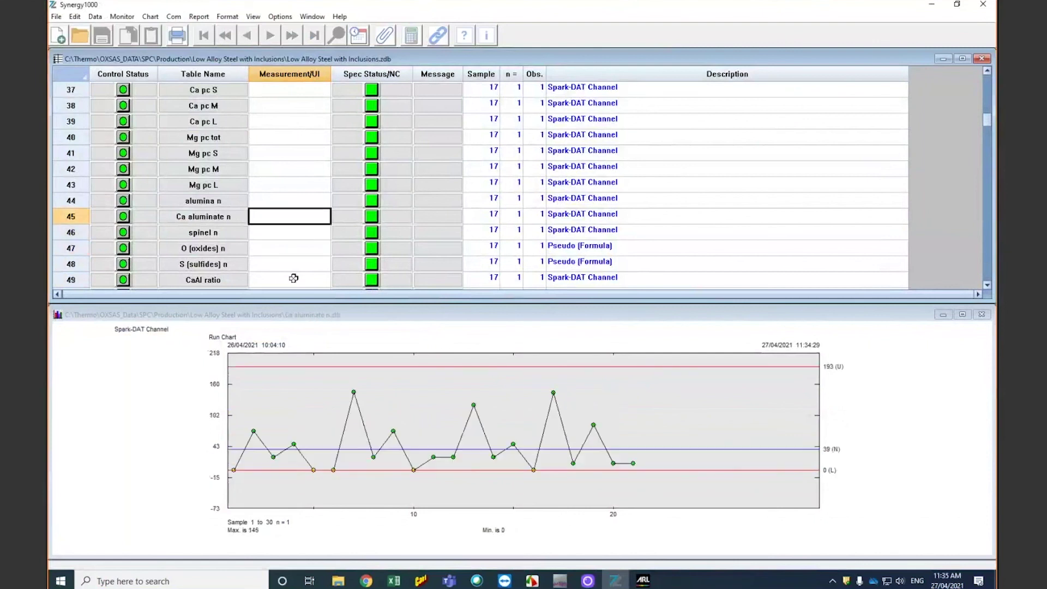
key(Up)
key(Up)
key(Up)
key(Up)
key(Up)
key(Up)
key(Up)
key(Up)
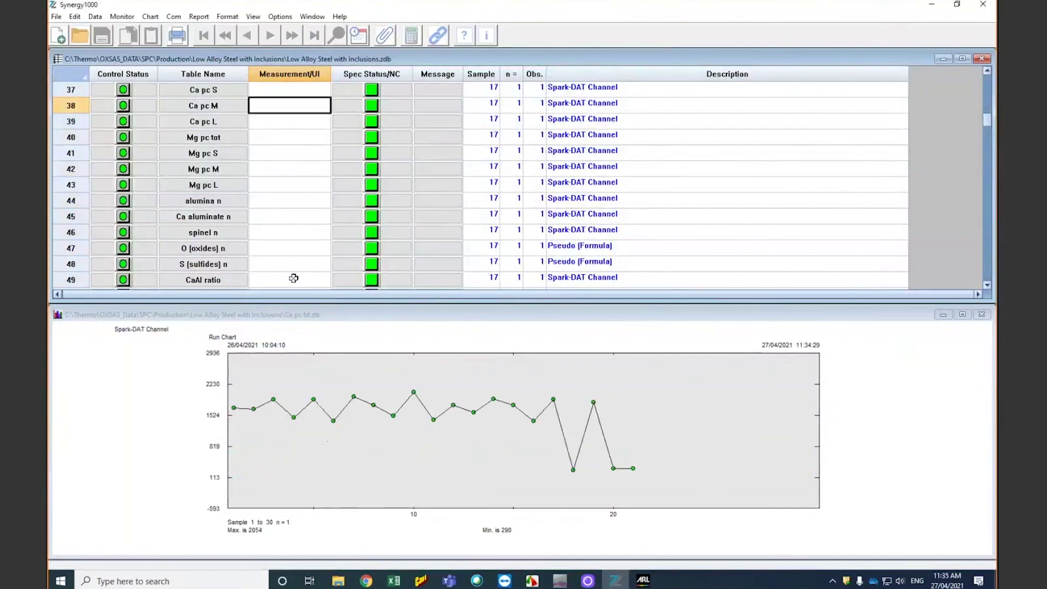
key(Up)
key(Up)
key(Up)
key(Up)
key(Up)
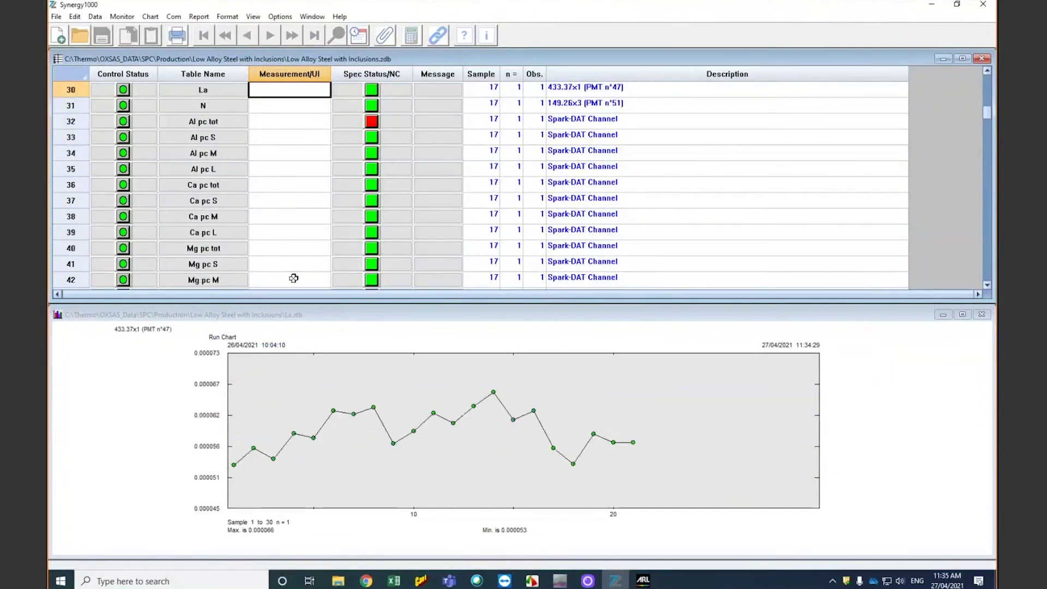
Examine the updated run charts of the element concentrations around Bi, Ca, Mg, Te and Zn.
key(Up)
key(Up)
key(Up)
key(Down)
key(Down)
key(Up)
key(Up)
key(Down)
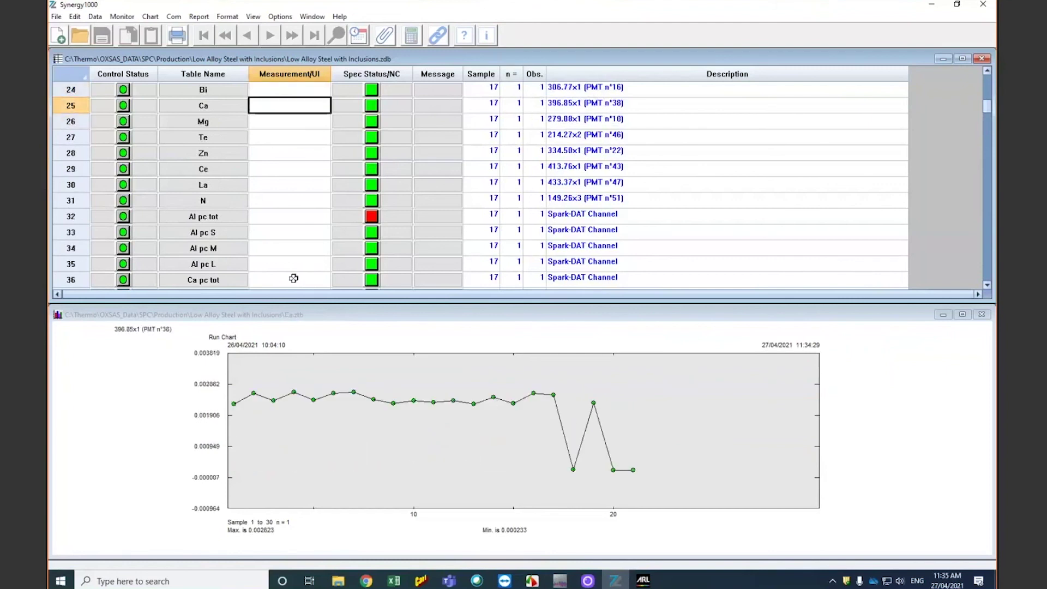
key(Down)
key(Down)
key(Down)
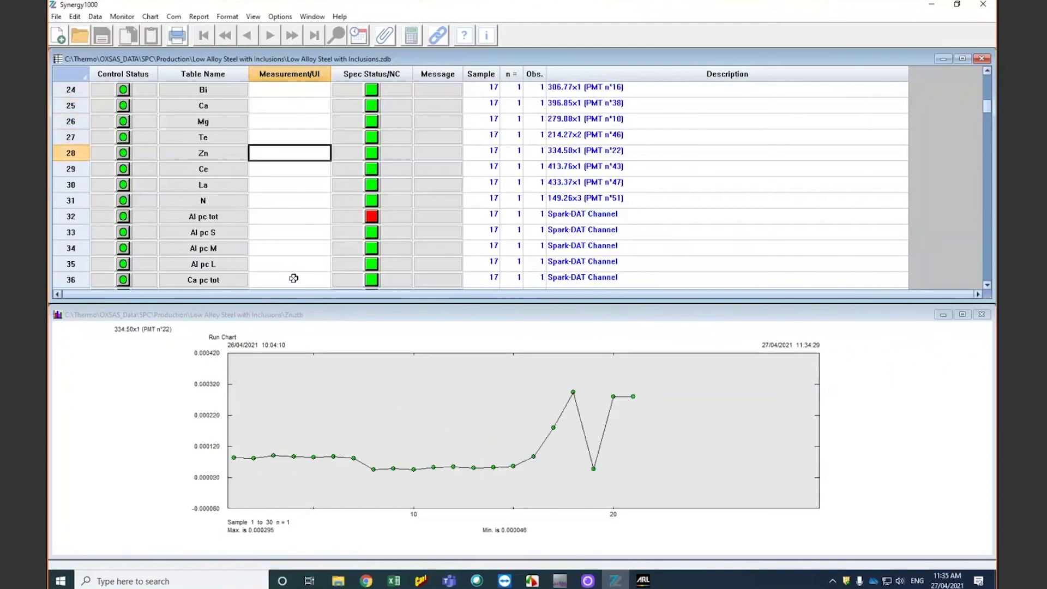
Examine the updated run charts of the Ce, La and N concentrations.
key(Down)
key(Down)
key(Down)
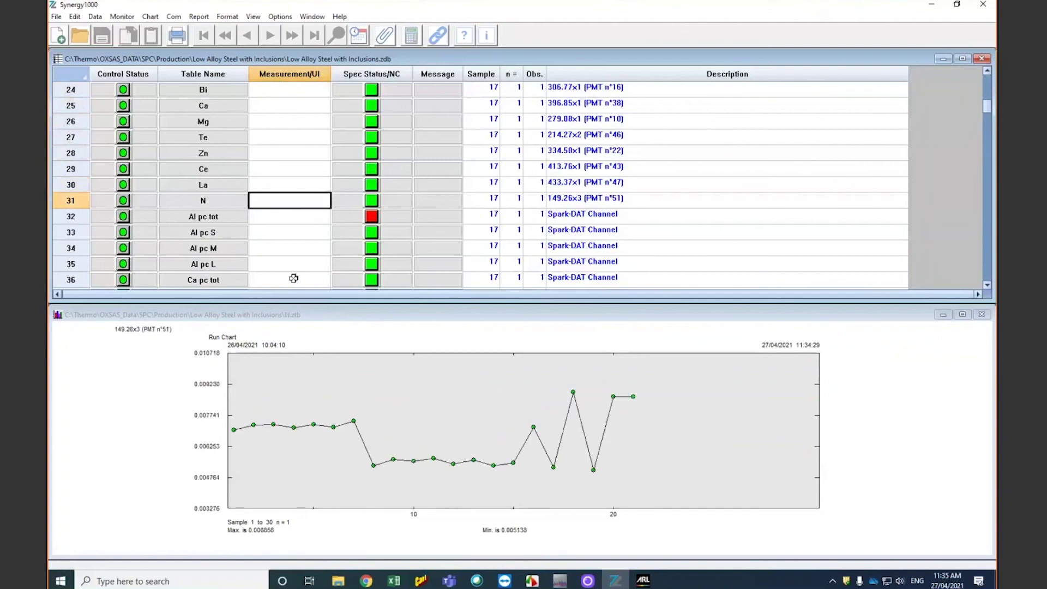
key(Up)
key(Up)
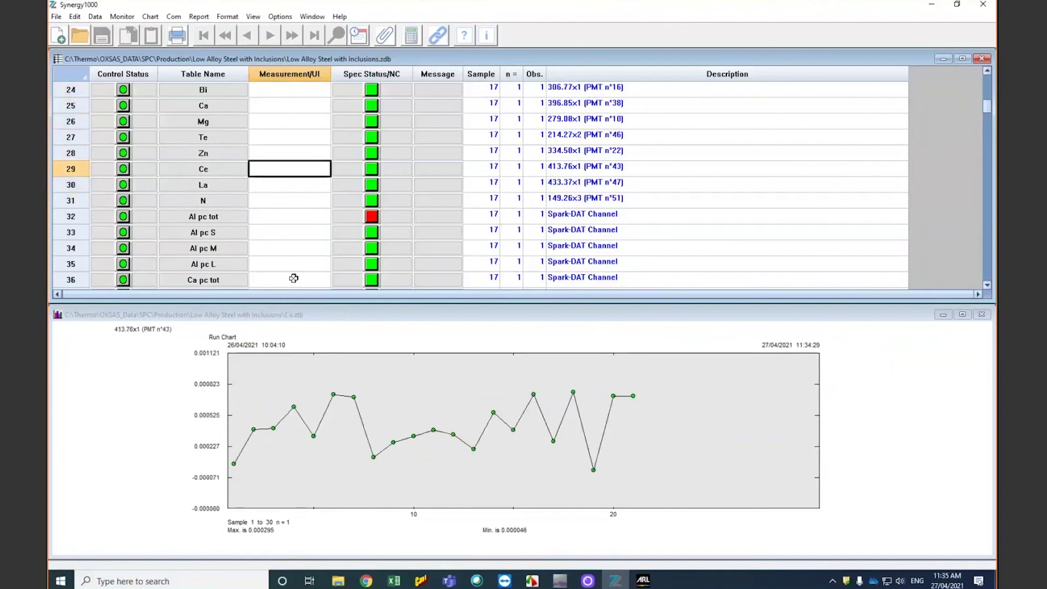
Compare the updated run charts of the Al inclusion counts: Al pc tot, Al pc S and Al pc M.
key(Down)
key(Down)
key(Down)
key(Down)
key(Down)
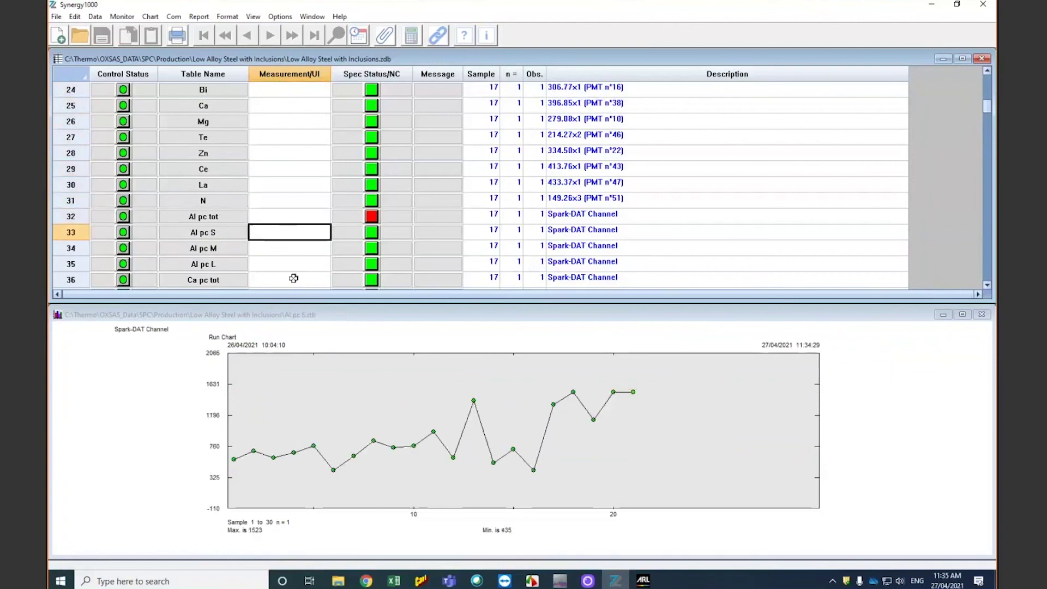
key(Down)
key(Up)
key(Up)
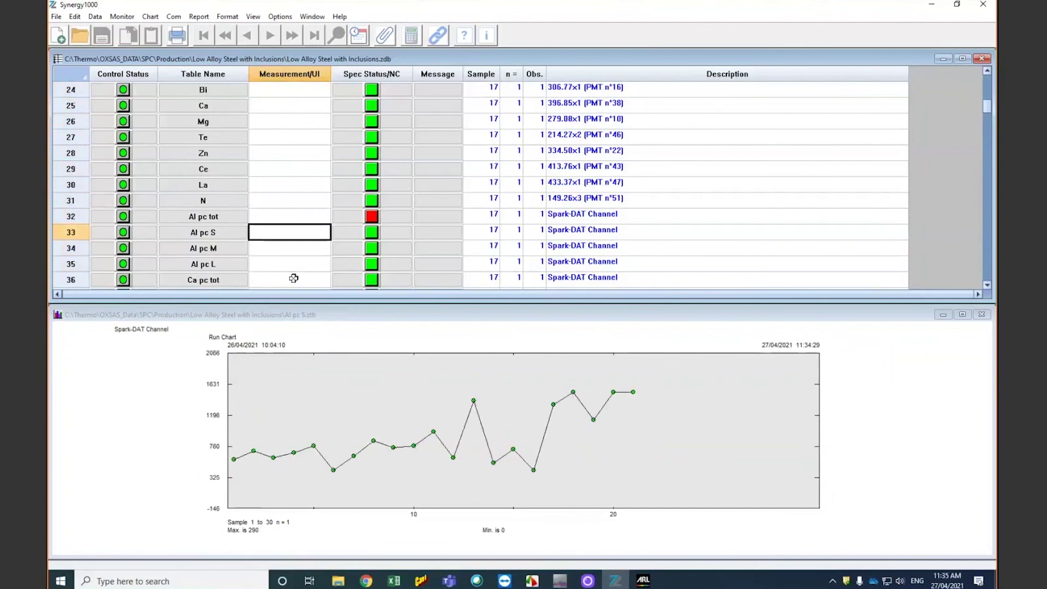
key(Up)
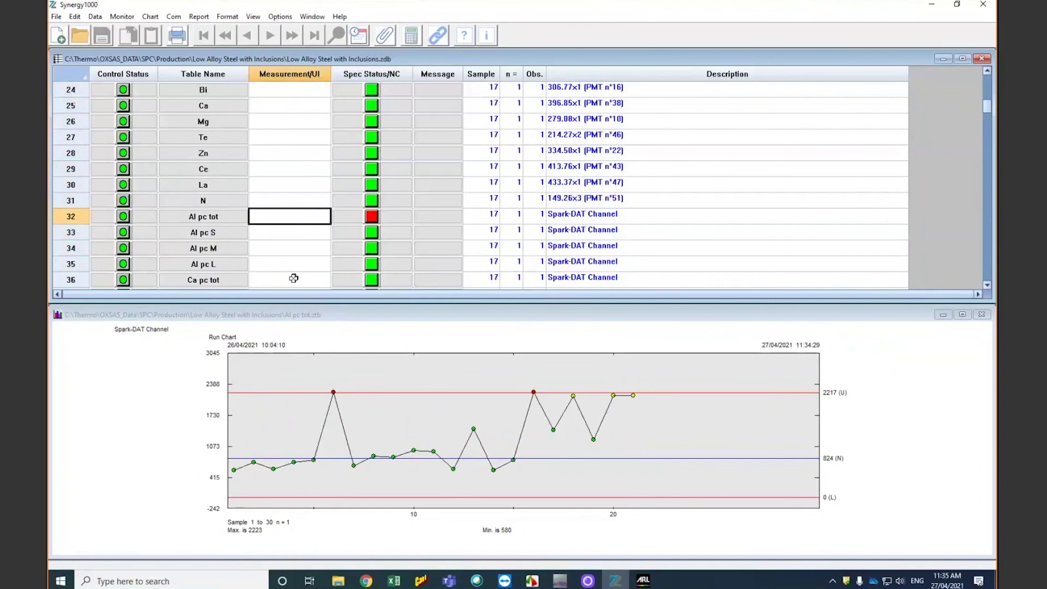
key(Down)
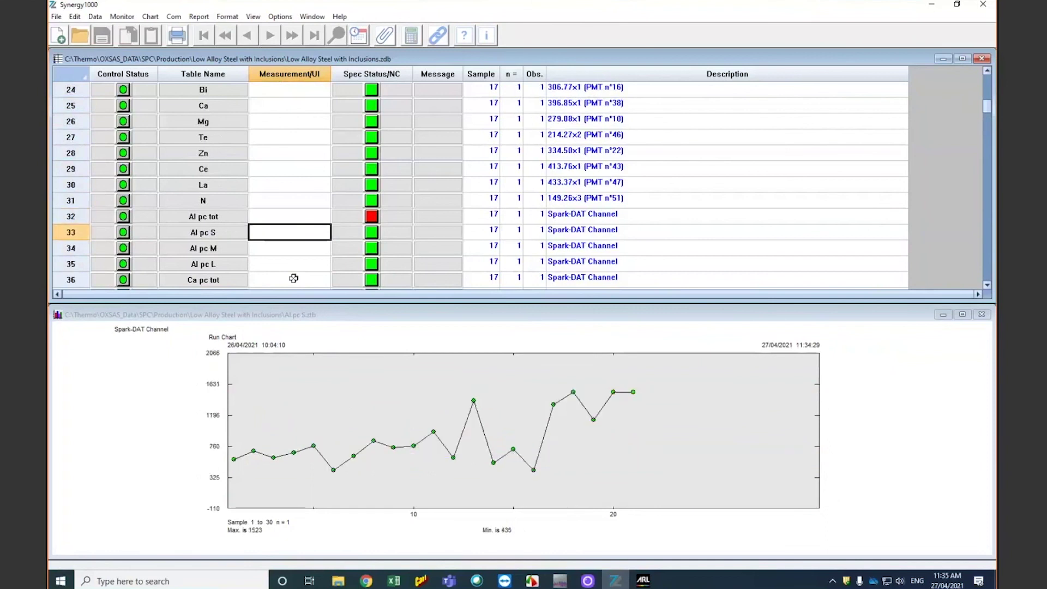
key(Down)
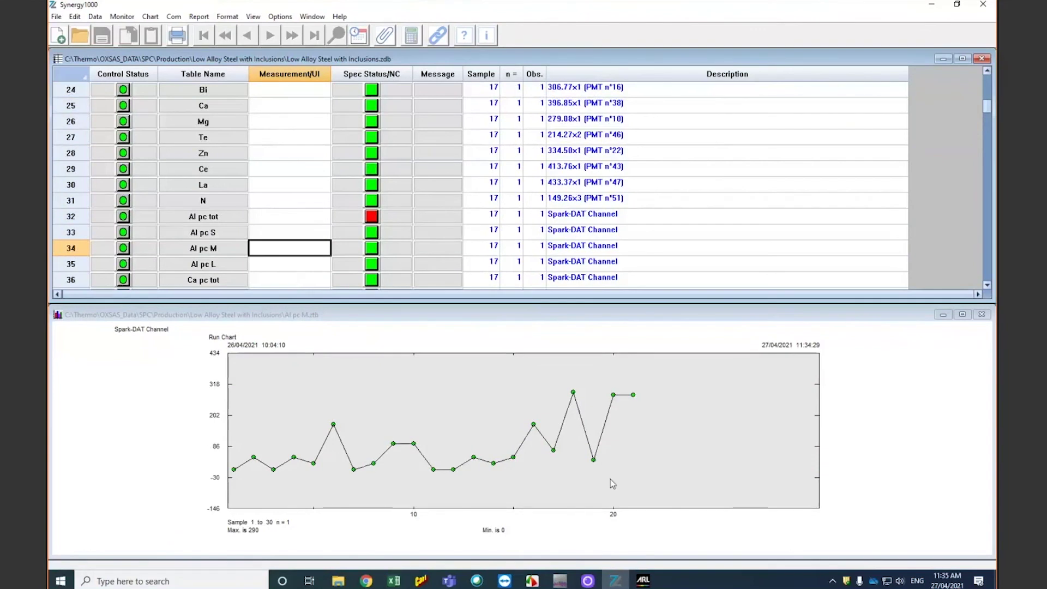
Examine the updated run charts from Al pc L through the Ca inclusion counts to Mg pc tot.
click(295, 266)
key(Down)
key(Down)
key(Down)
key(Down)
key(Down)
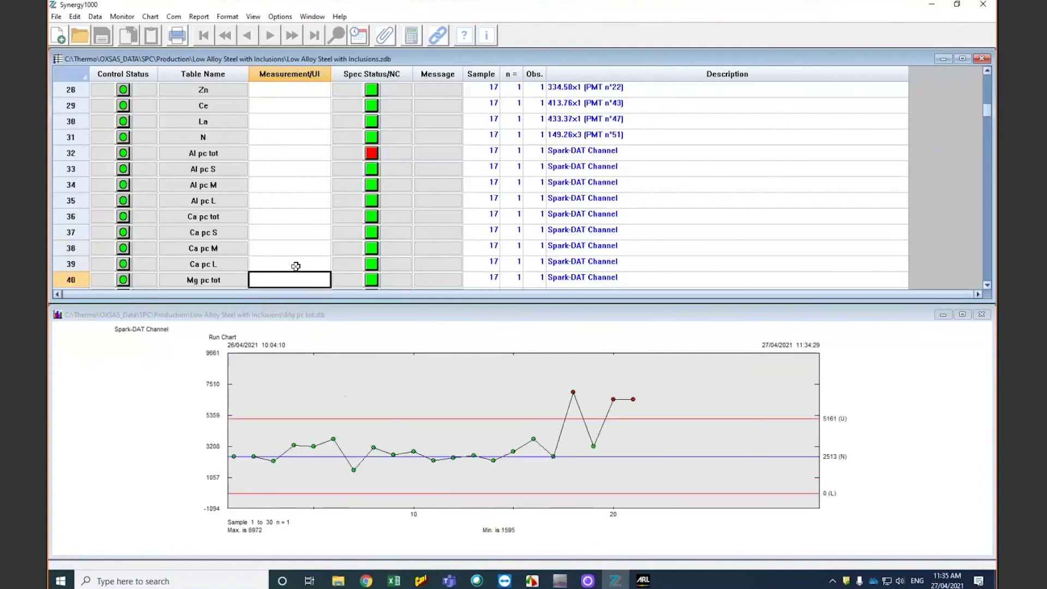
Switch back to OXSAS, dismiss the SPC alarm report and add sample1 to the selection with sample2.
click(933, 7)
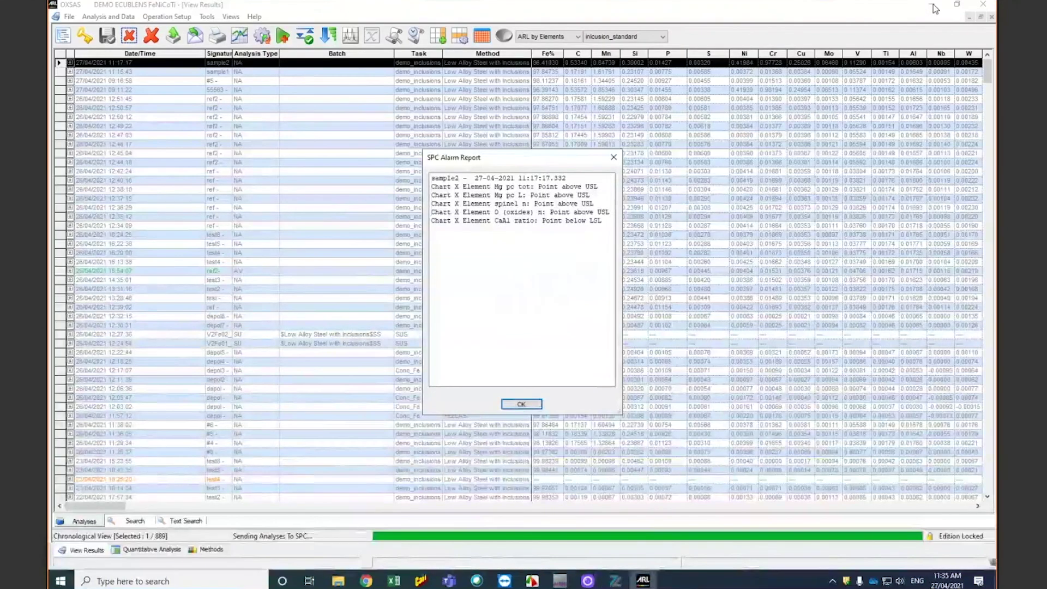
click(525, 406)
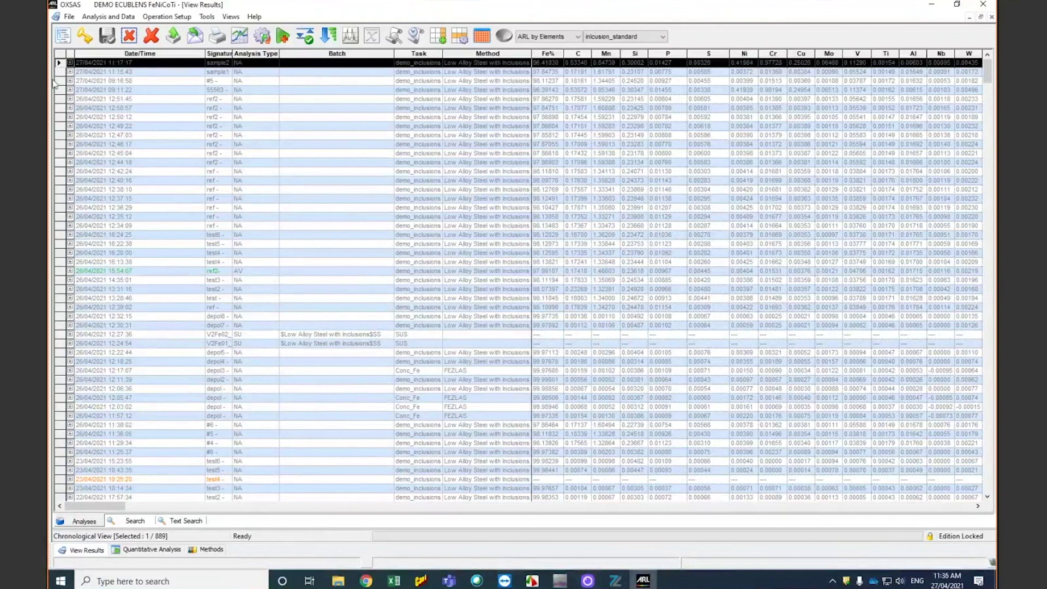
ctrl+click(152, 71)
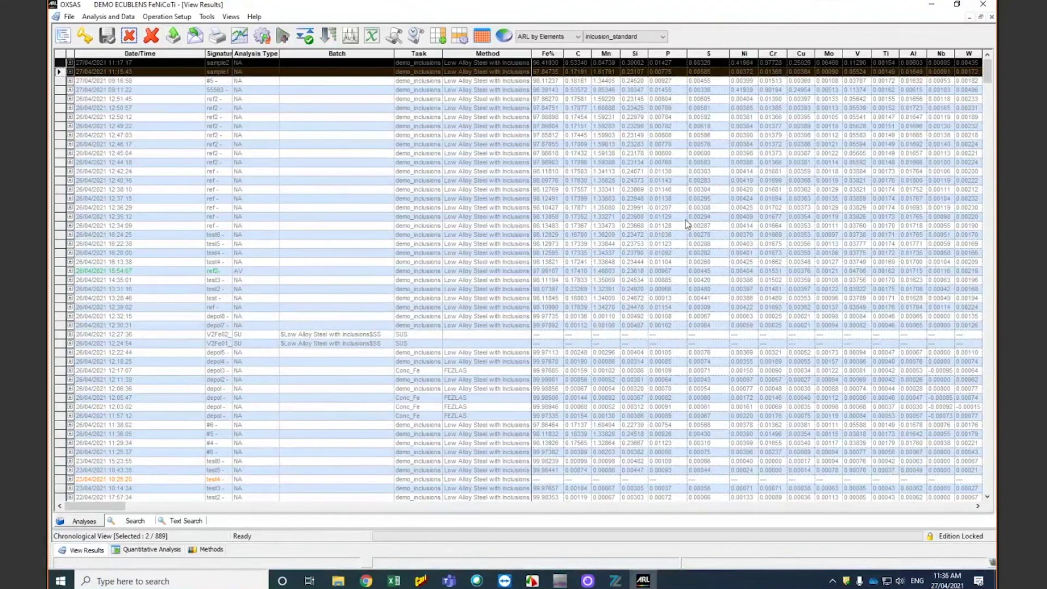
Minimize OXSAS and the camera window, and launch Spark Explorer from the desktop.
click(932, 9)
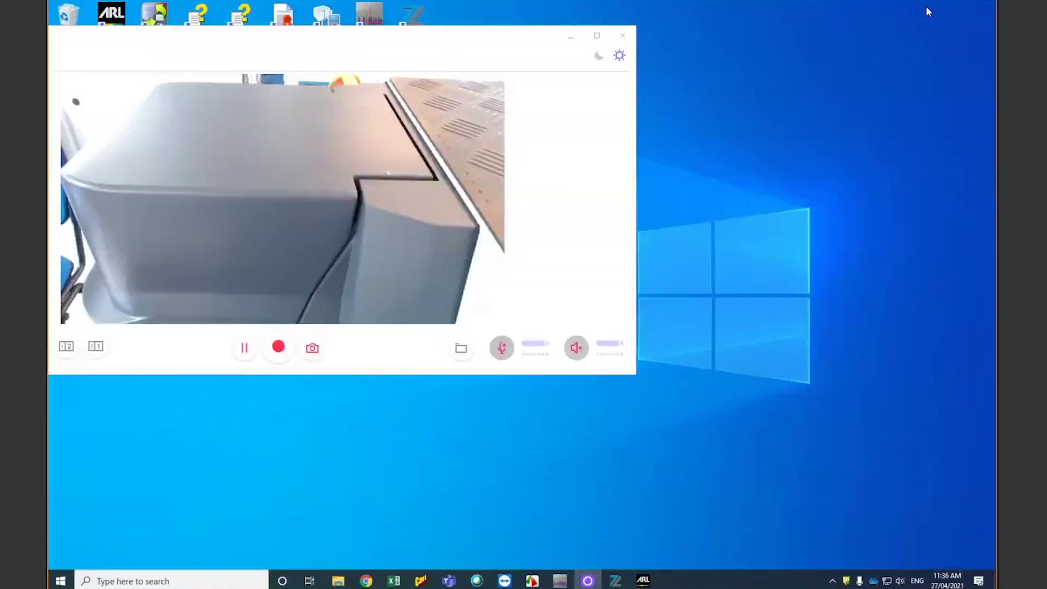
click(571, 39)
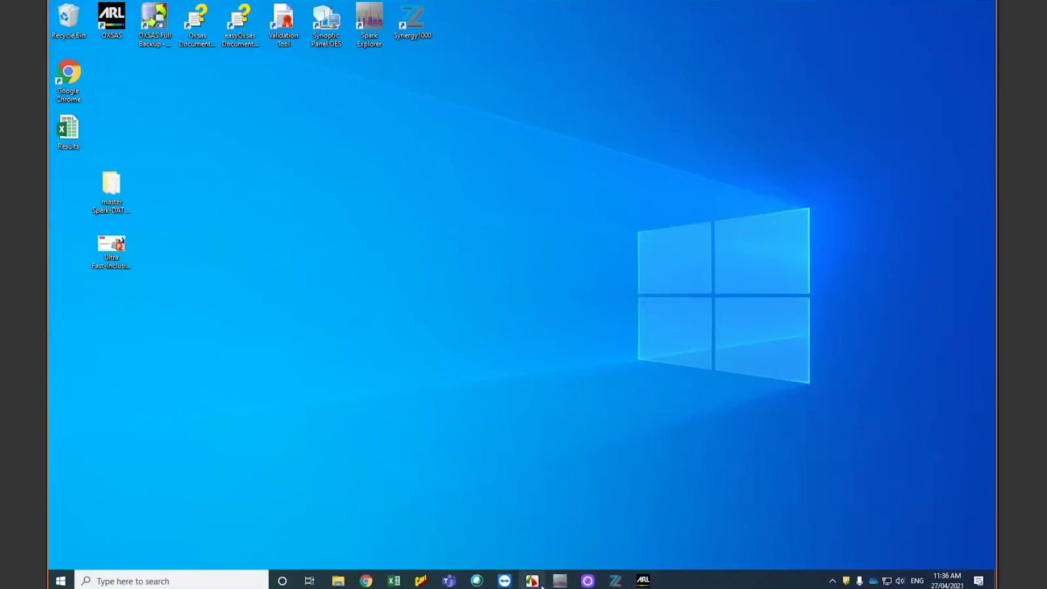
double_click(369, 34)
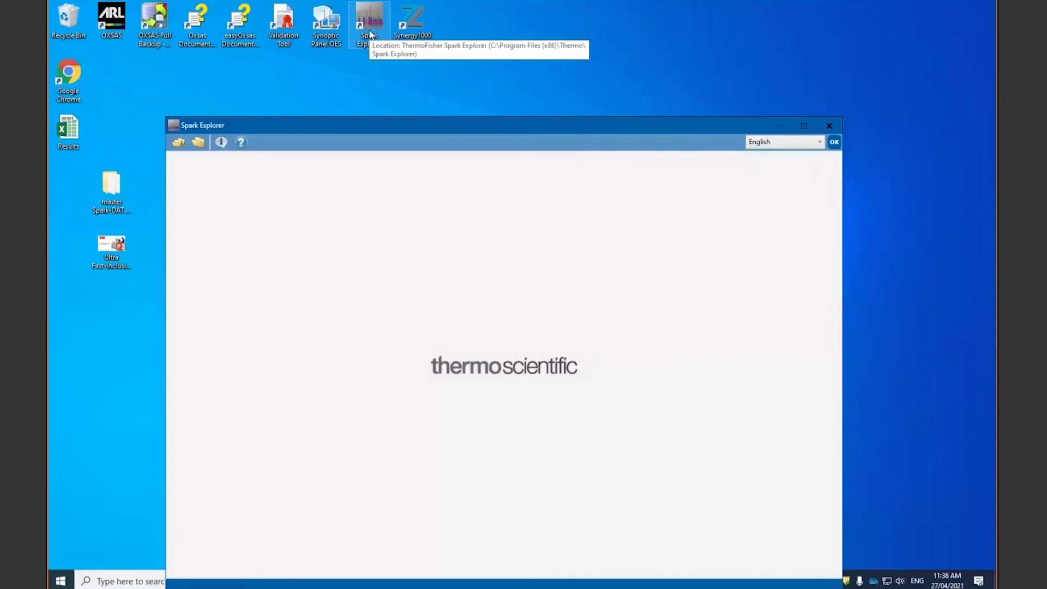
drag(362, 127, 346, 101)
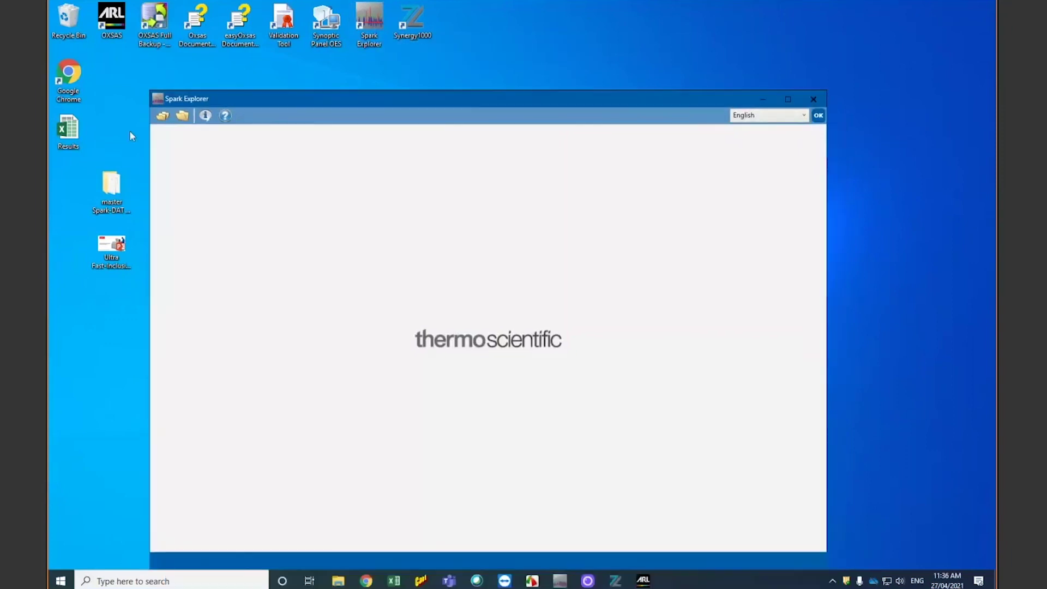
click(182, 116)
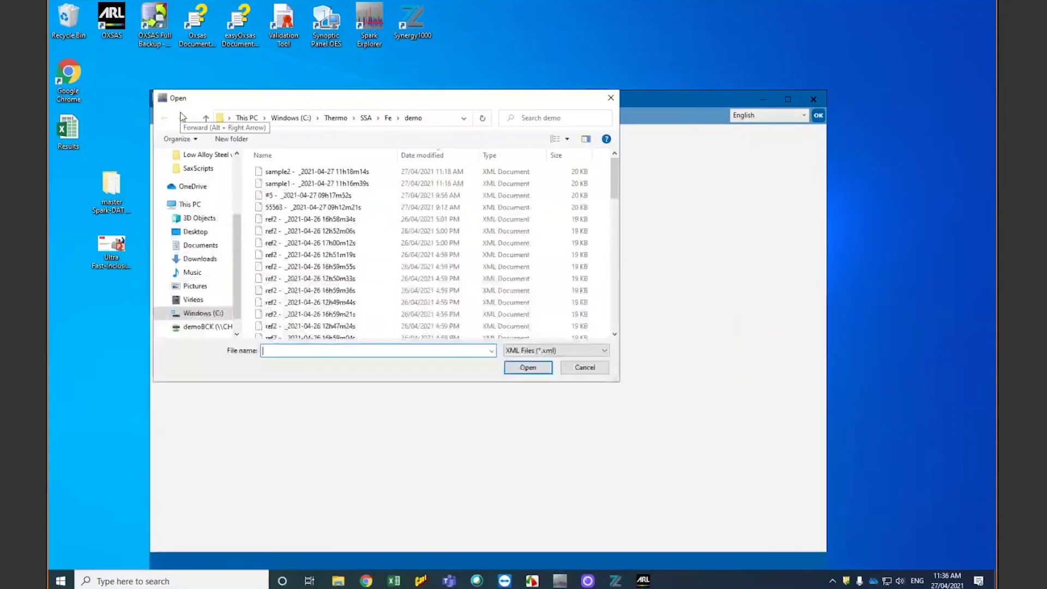
double_click(351, 171)
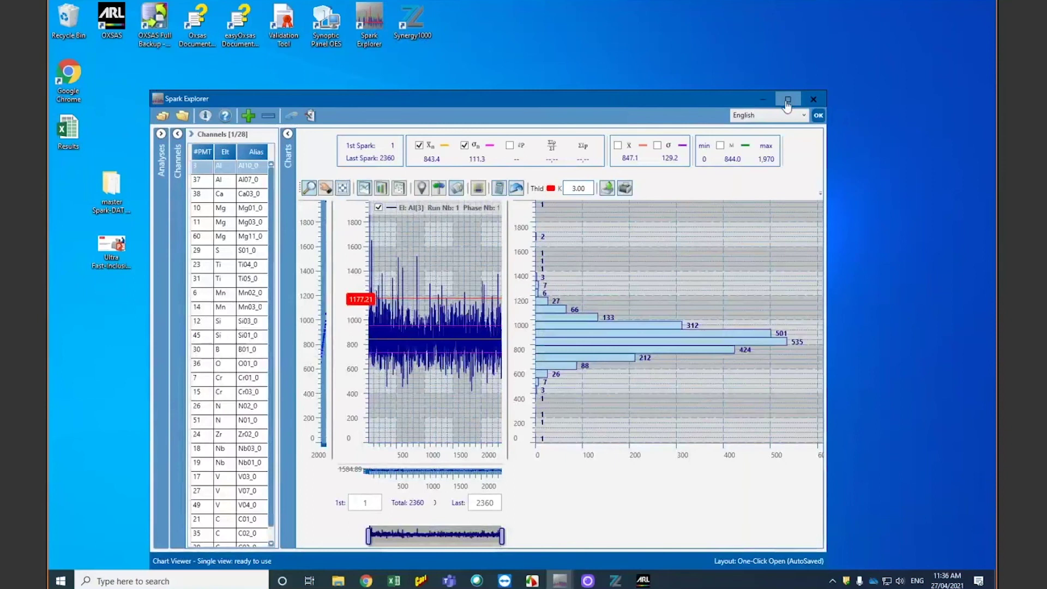
click(787, 100)
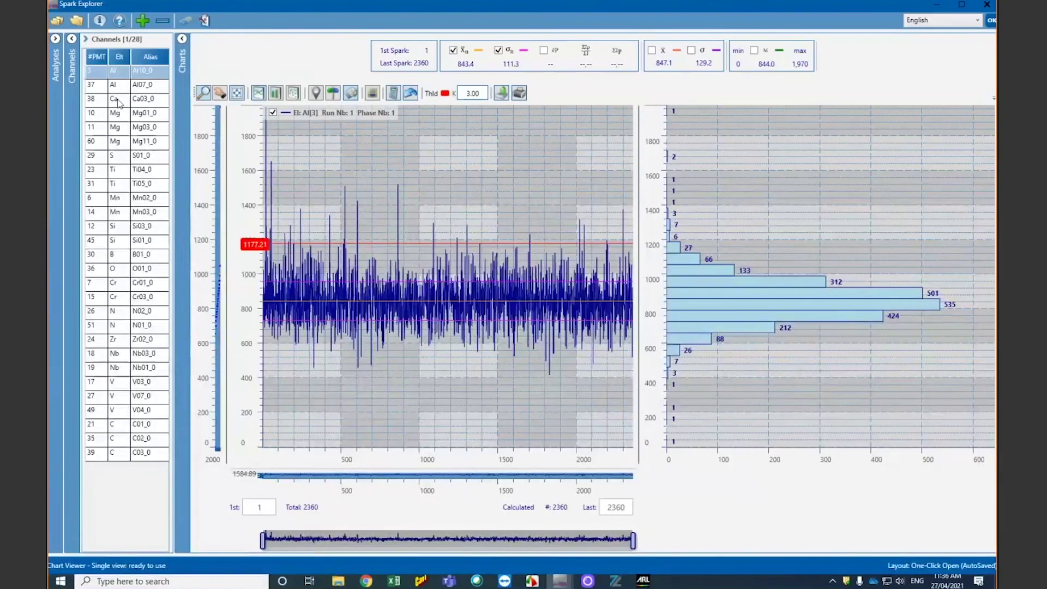
Show the spark chart of the Mg channel on PMT 11 and widen it relative to the histogram.
key(Down)
key(Down)
key(Down)
key(Down)
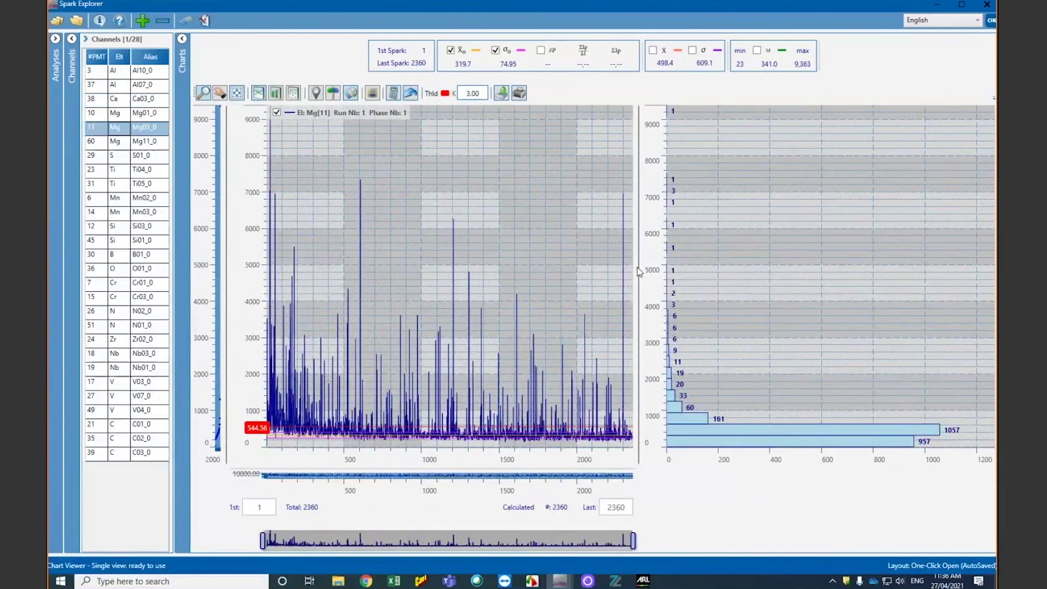
drag(639, 266, 846, 263)
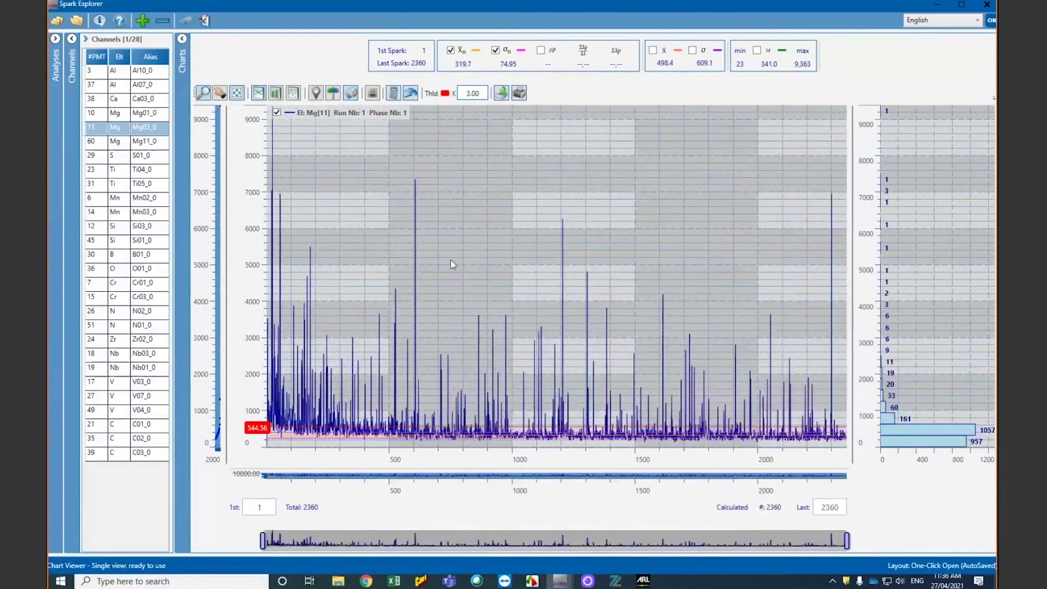
drag(854, 269, 808, 268)
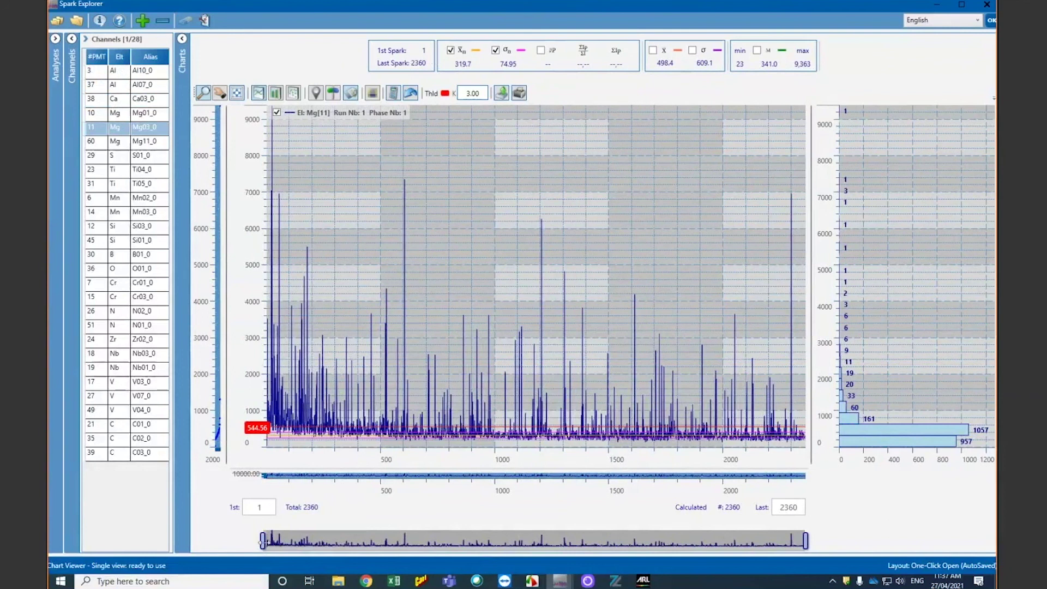
mouse_move(262, 540)
mouse_down()
mouse_move(406, 541)
mouse_move(263, 541)
mouse_up()
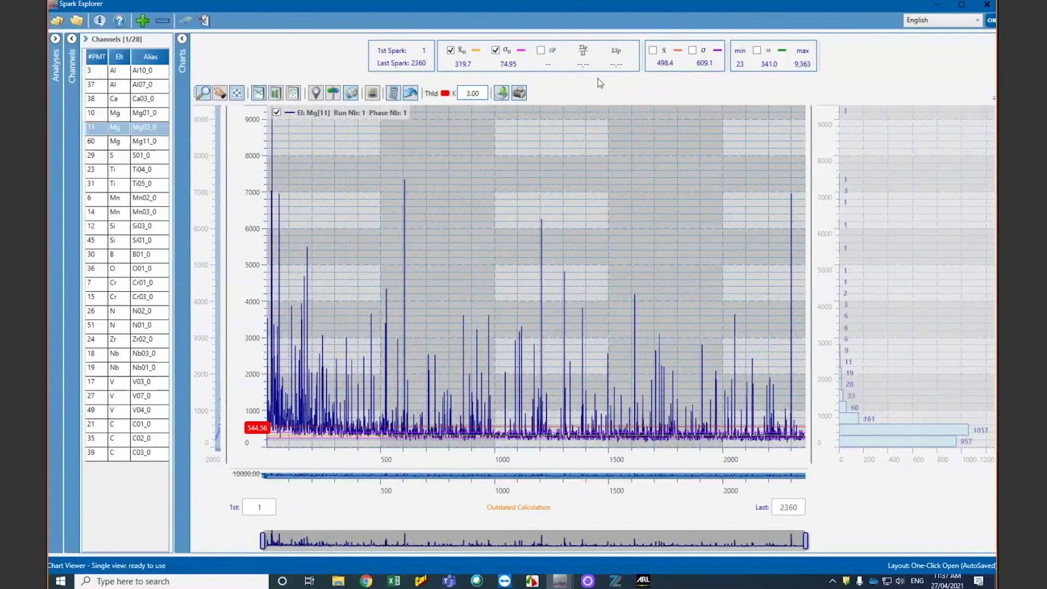
Overlay the overall mean and standard deviation on the Mg chart, and replace them with the median and the normal-part mean and standard deviation.
click(653, 50)
click(692, 51)
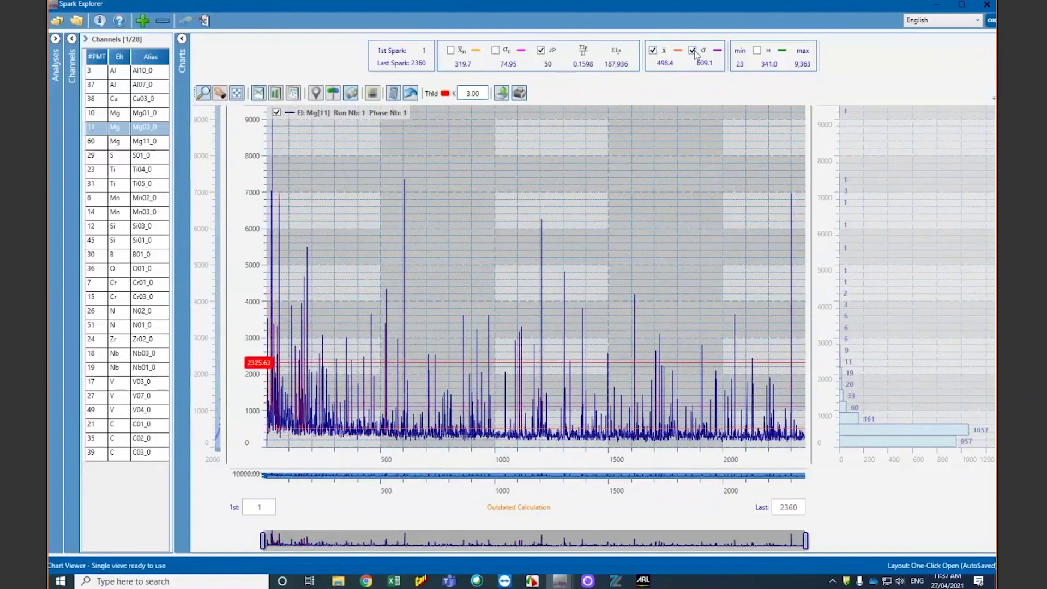
click(757, 50)
click(451, 51)
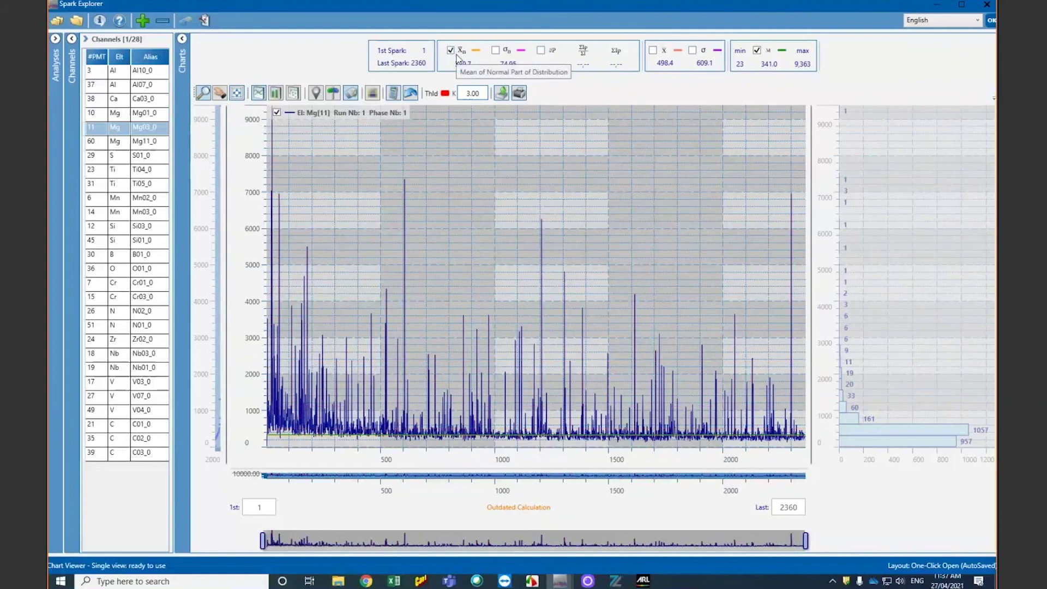
click(496, 51)
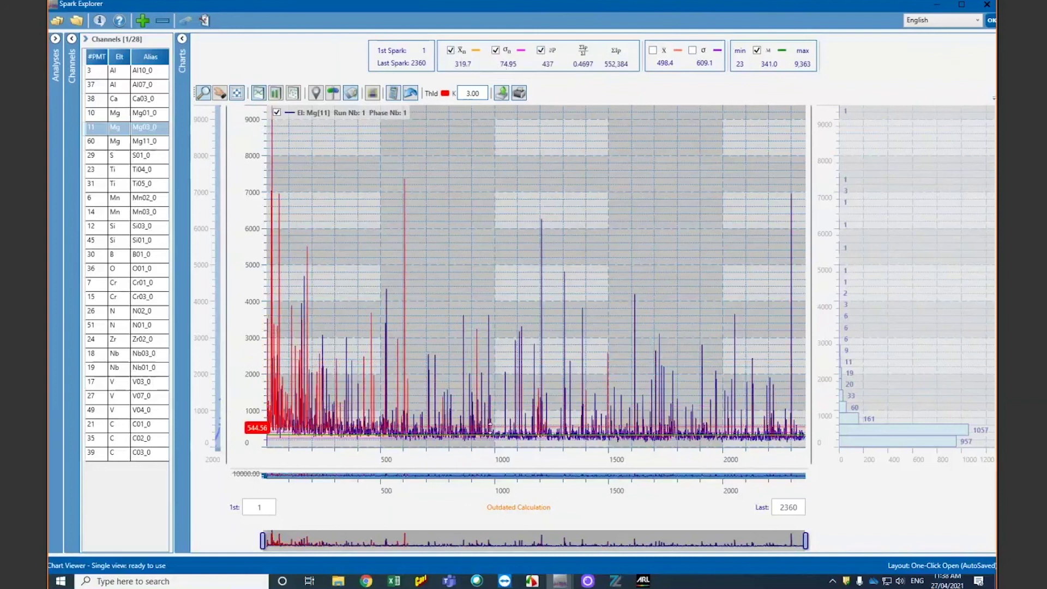